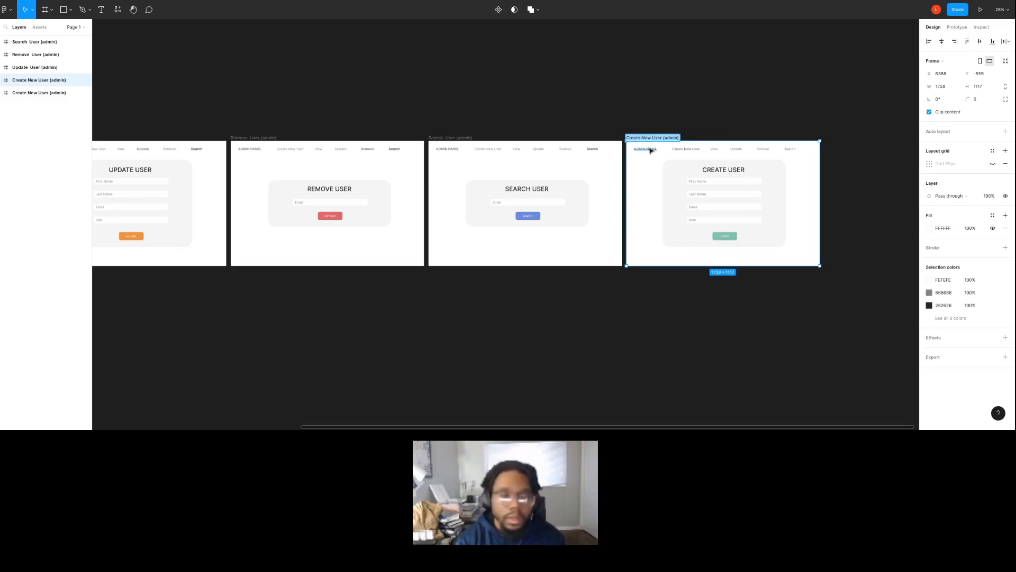
Rename the duplicated Create New User (admin) frame at the end of the row as View.
{"action": "scroll", "coordinate": [663, 241], "scroll_direction": "right", "scroll_amount": 5}
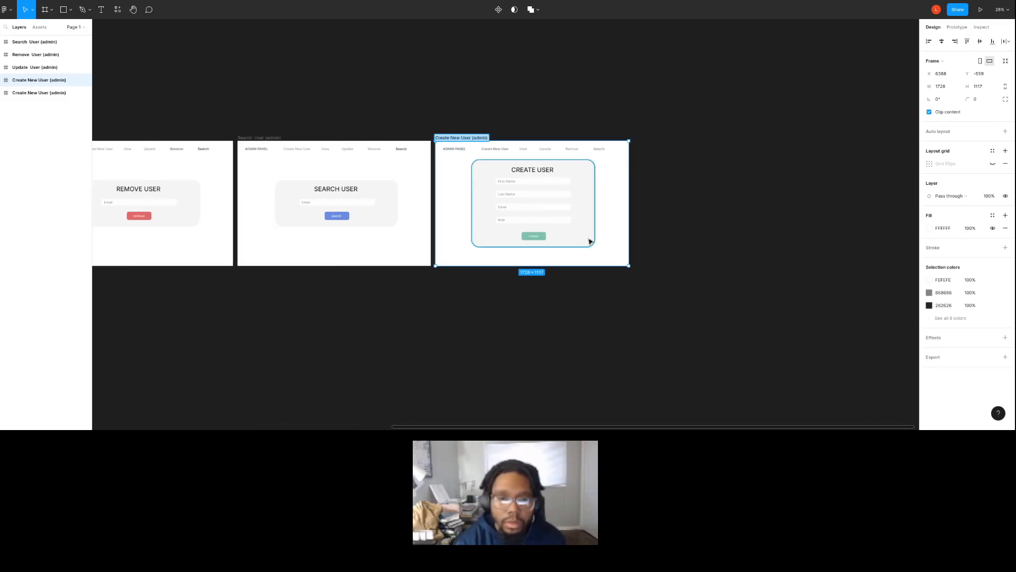
{"action": "type", "text": "v"}
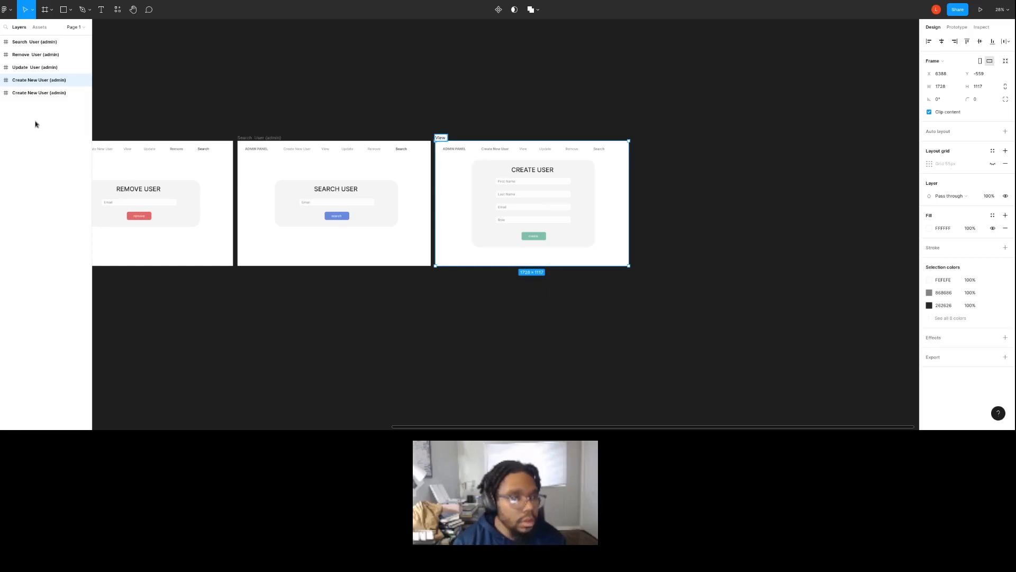
Add a 1440 × 1024 Desktop preset frame beside the View frame and rename it Card-Comp.
{"action": "left_click", "coordinate": [46, 11]}
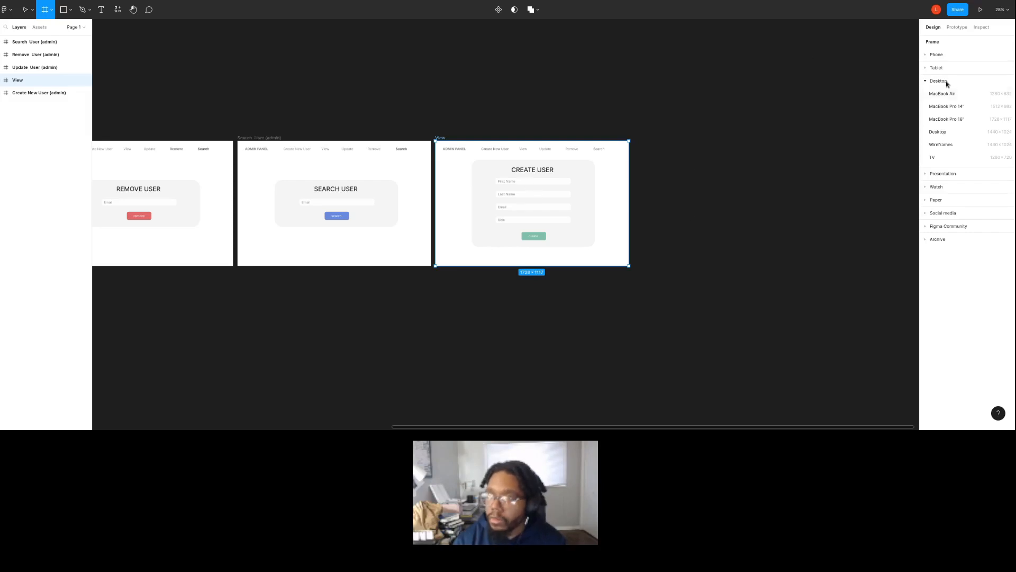
{"action": "left_click", "coordinate": [926, 78]}
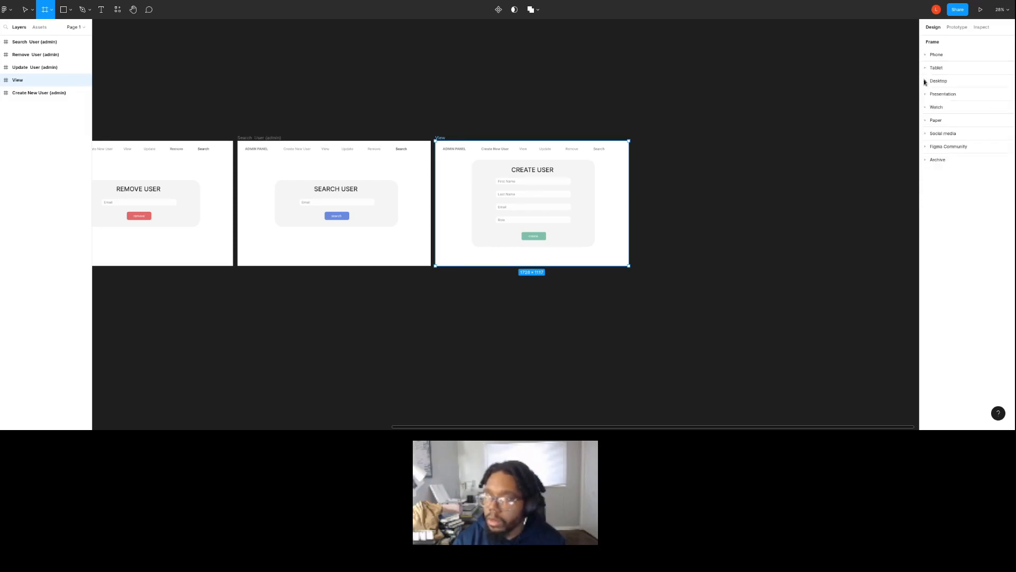
{"action": "left_click", "coordinate": [925, 83]}
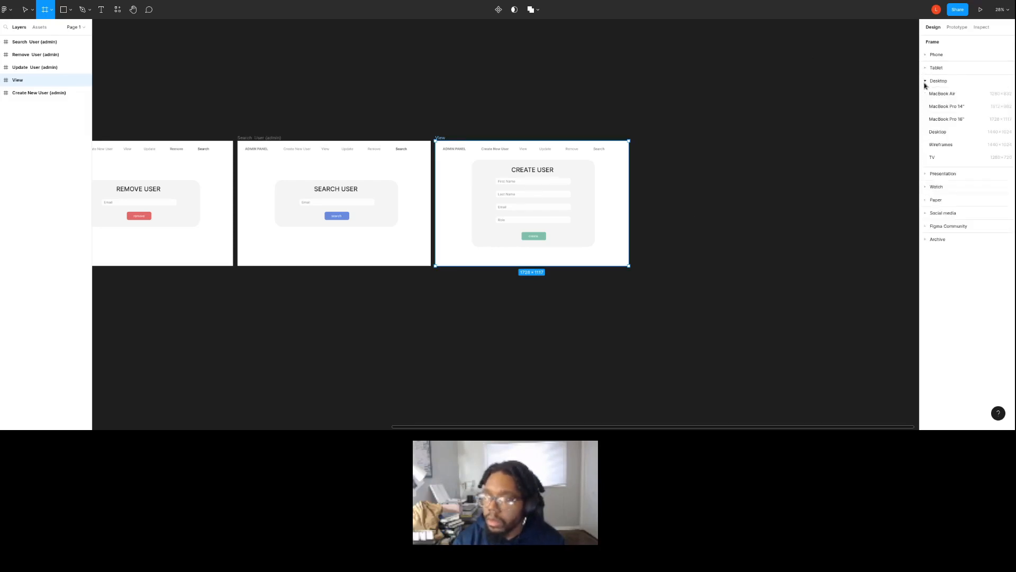
{"action": "left_click", "coordinate": [937, 132]}
{"action": "left_click_drag", "start_coordinate": [685, 216], "coordinate": [732, 208]}
{"action": "scroll", "coordinate": [764, 216], "scroll_direction": "up", "scroll_amount": 5}
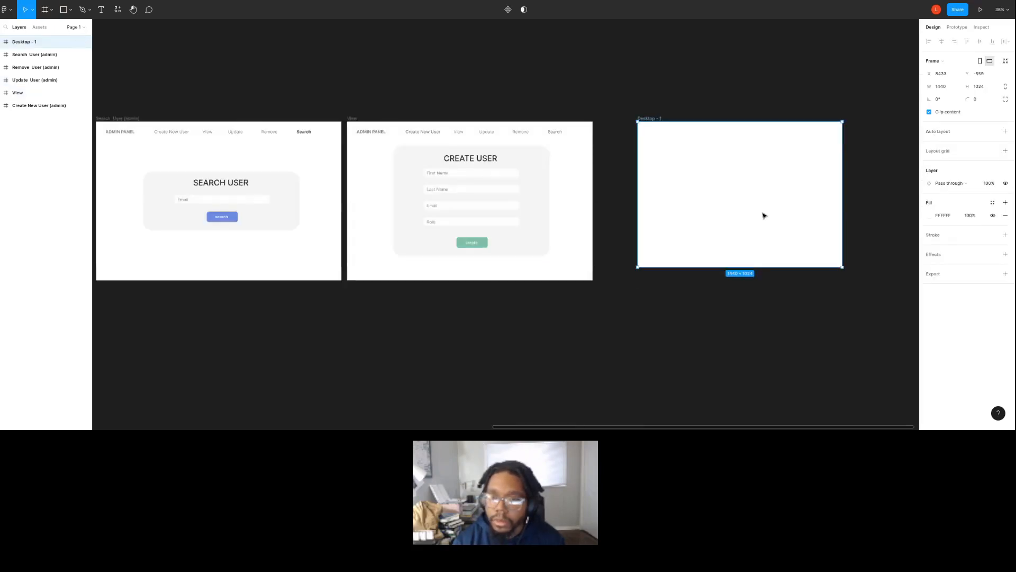
{"action": "scroll", "coordinate": [764, 218], "scroll_direction": "right", "scroll_amount": 10}
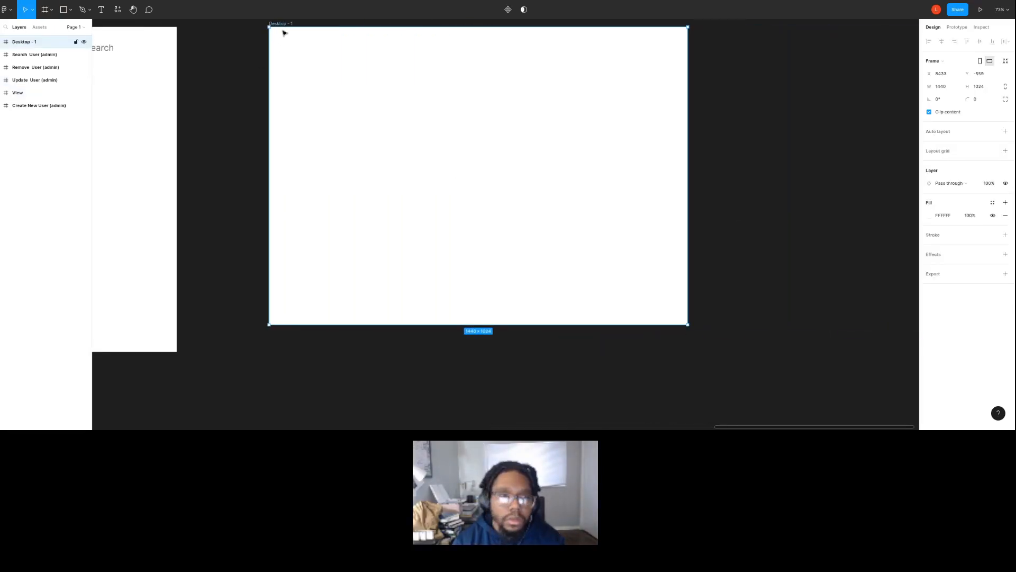
{"action": "double_click", "coordinate": [283, 24]}
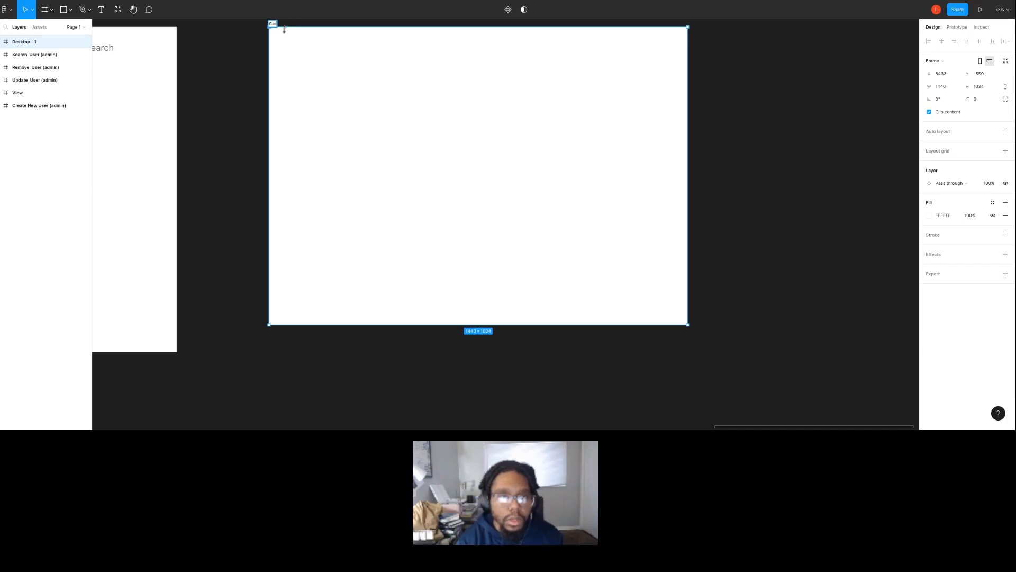
{"action": "key", "text": "Return"}
Draw a card rectangle about 788 × 776 in the middle of the Card-Comp frame.
{"action": "mouse_move", "coordinate": [334, 81]}
{"action": "left_mouse_down"}
{"action": "mouse_move", "coordinate": [328, 102]}
{"action": "mouse_move", "coordinate": [646, 322]}
{"action": "mouse_move", "coordinate": [542, 333]}
{"action": "mouse_move", "coordinate": [517, 320]}
{"action": "mouse_move", "coordinate": [571, 318]}
{"action": "left_mouse_up"}
{"action": "left_click", "coordinate": [64, 9]}
{"action": "left_click_drag", "start_coordinate": [537, 268], "coordinate": [551, 263]}
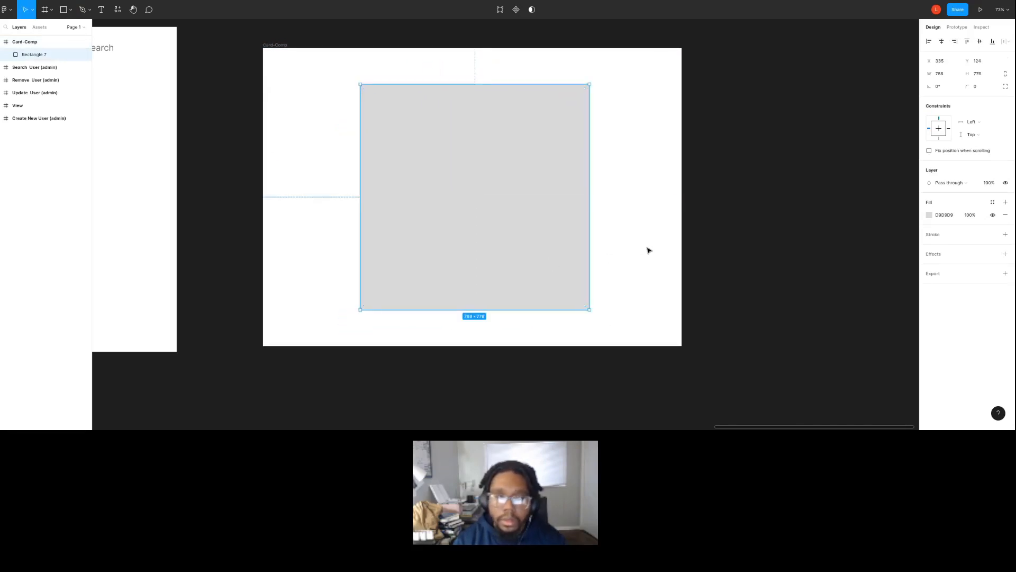
{"action": "left_click", "coordinate": [877, 81]}
{"action": "key", "text": "ctrl+z"}
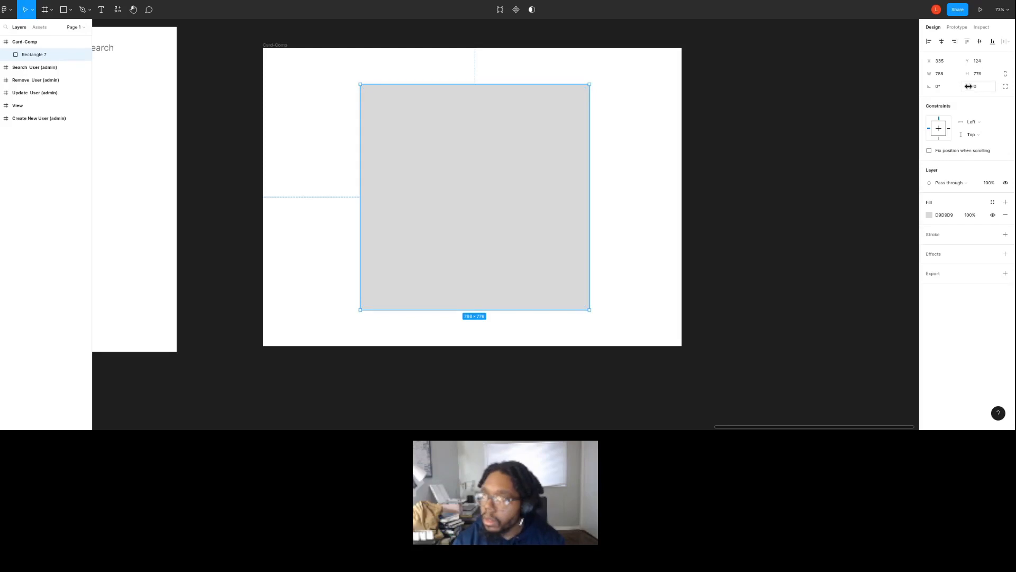
Set the card rectangle's corner radius to 20 and its fill to light grey F4F4F4.
{"action": "left_click", "coordinate": [968, 86]}
{"action": "type", "text": "20"}
{"action": "left_click", "coordinate": [654, 201]}
{"action": "left_click", "coordinate": [536, 219]}
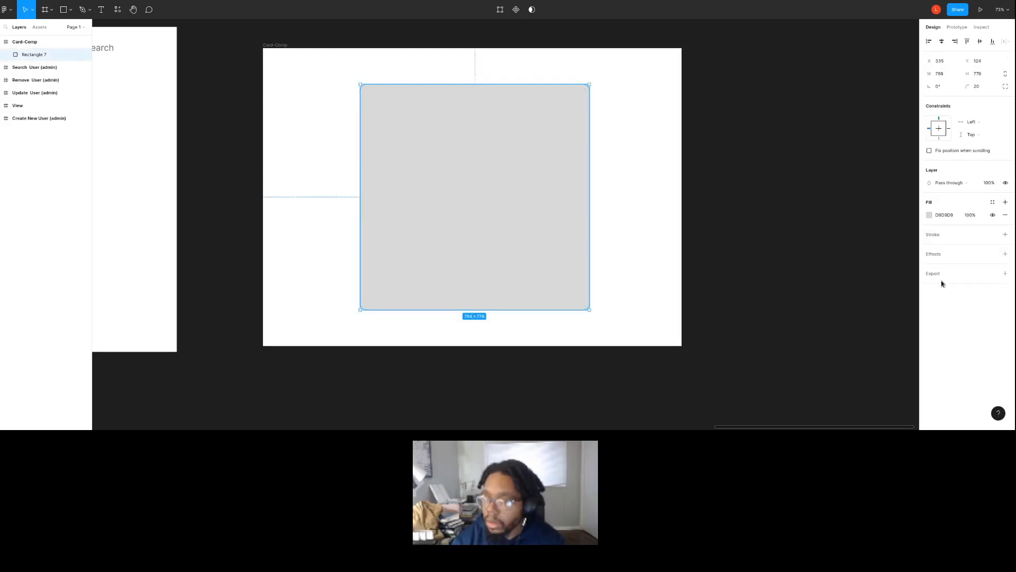
{"action": "left_click", "coordinate": [930, 218]}
{"action": "left_click_drag", "start_coordinate": [836, 249], "coordinate": [821, 232]}
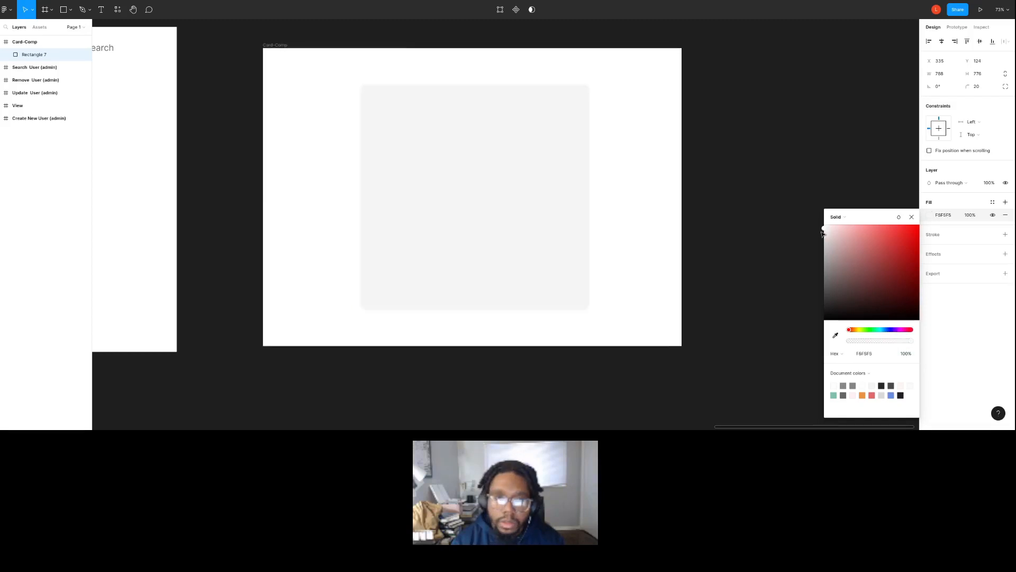
{"action": "key", "text": "Return"}
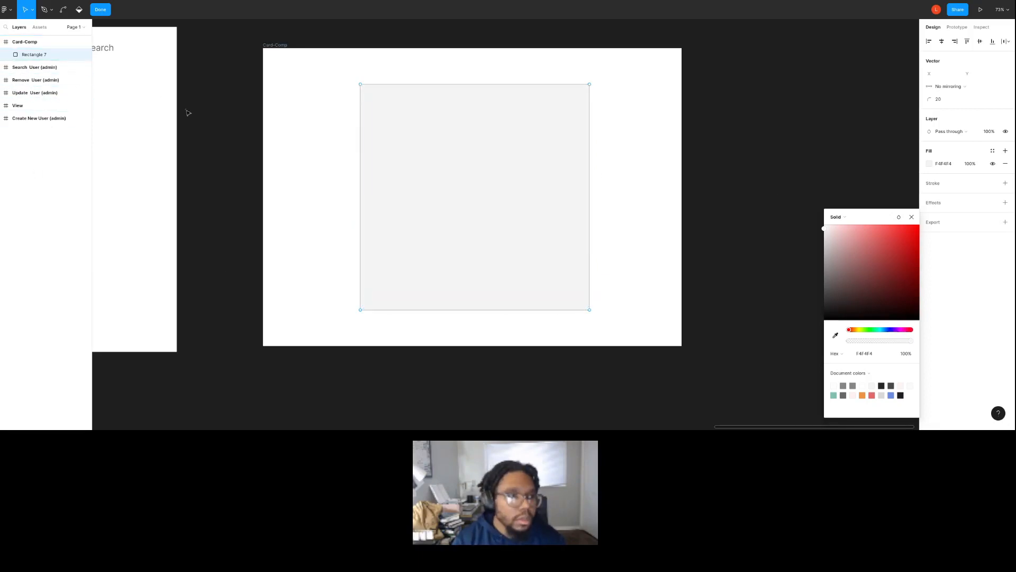
Draw a button rectangle about 186 × 76 with corner radius 20 at the card's lower left, and place a copy at the lower right.
{"action": "left_click", "coordinate": [29, 48]}
{"action": "key", "text": "r"}
{"action": "mouse_move", "coordinate": [378, 244]}
{"action": "left_mouse_down"}
{"action": "mouse_move", "coordinate": [462, 275]}
{"action": "mouse_move", "coordinate": [429, 273]}
{"action": "mouse_move", "coordinate": [444, 275]}
{"action": "left_mouse_up"}
{"action": "left_click", "coordinate": [978, 87]}
{"action": "type", "text": "20"}
{"action": "key", "text": "Return"}
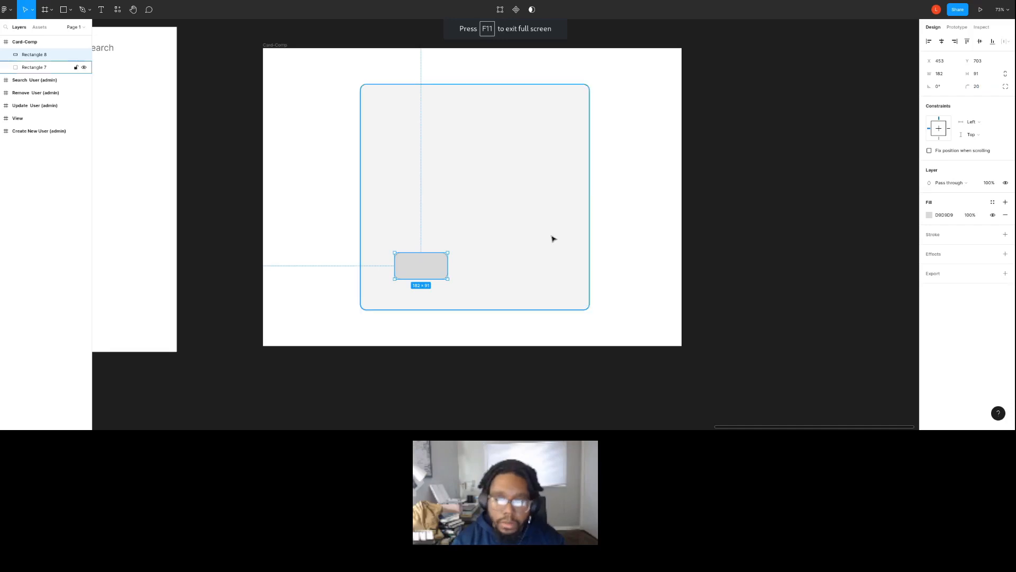
{"action": "left_click_drag", "start_coordinate": [448, 278], "coordinate": [547, 278]}
{"action": "key", "text": "ctrl+d"}
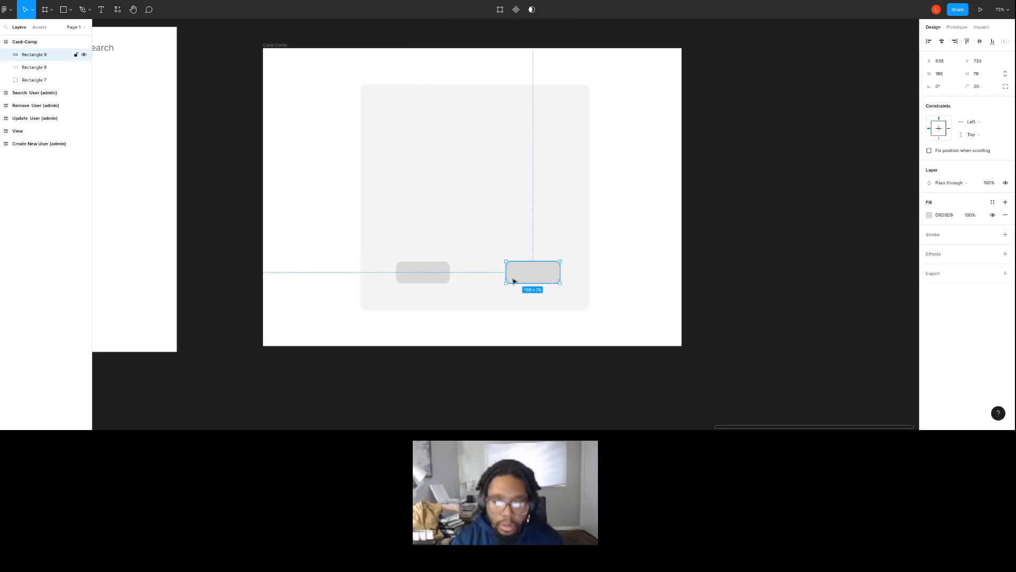
Fill the card's right button with green 7FC0A9 and its left button with orange from the document colors.
{"action": "left_click", "coordinate": [928, 214]}
{"action": "left_click", "coordinate": [843, 395]}
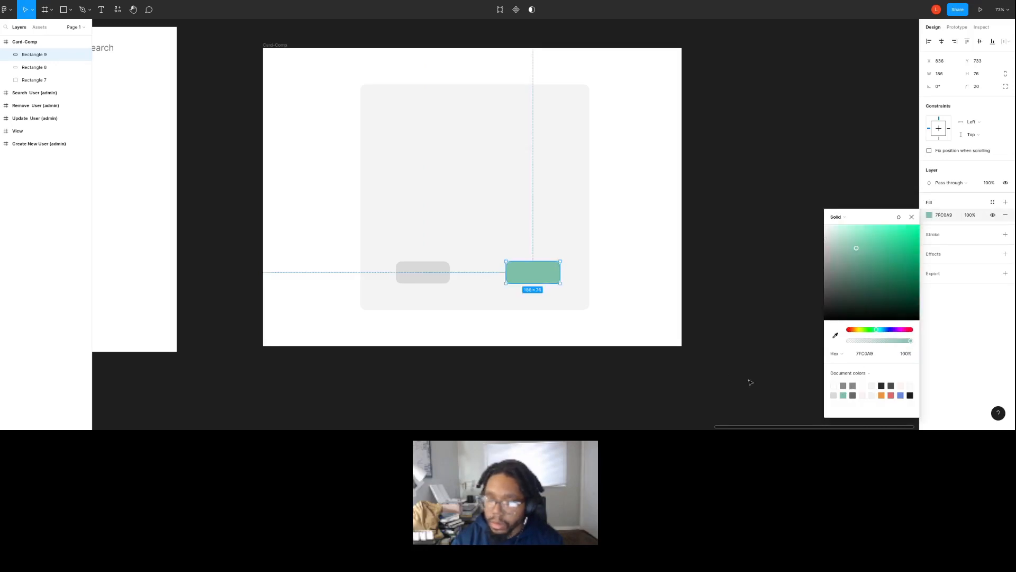
{"action": "left_click", "coordinate": [442, 272]}
{"action": "left_click", "coordinate": [929, 215]}
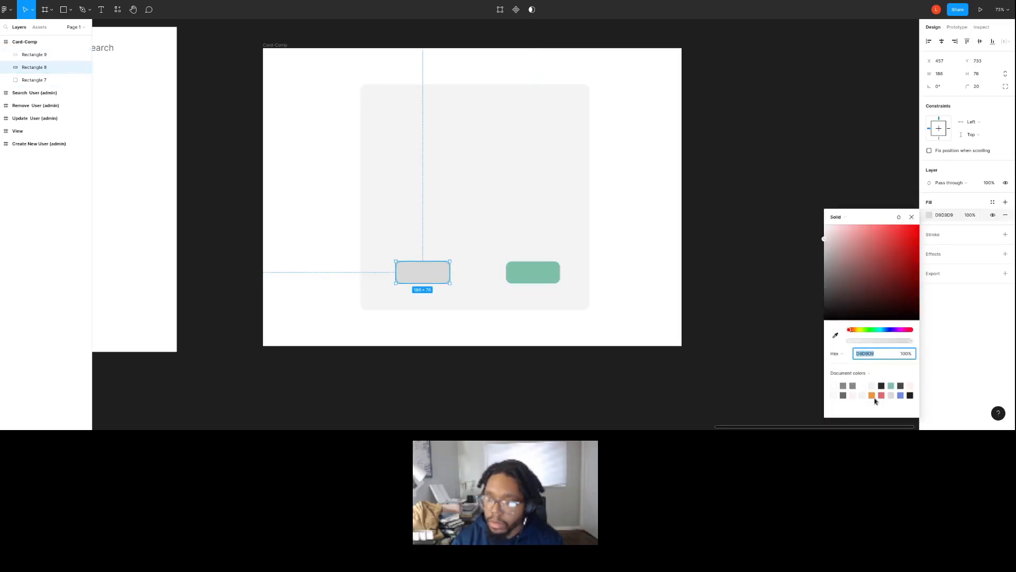
{"action": "left_click", "coordinate": [872, 394]}
Fill the card's right button with red and its left button with blue from the document colors.
{"action": "left_click", "coordinate": [544, 276]}
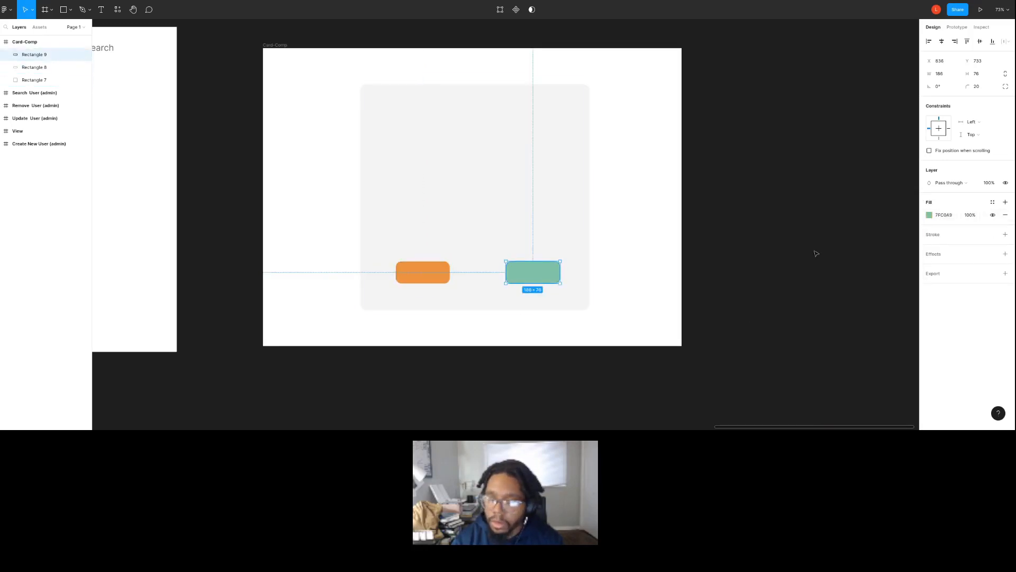
{"action": "left_click", "coordinate": [929, 214]}
{"action": "left_click", "coordinate": [883, 395]}
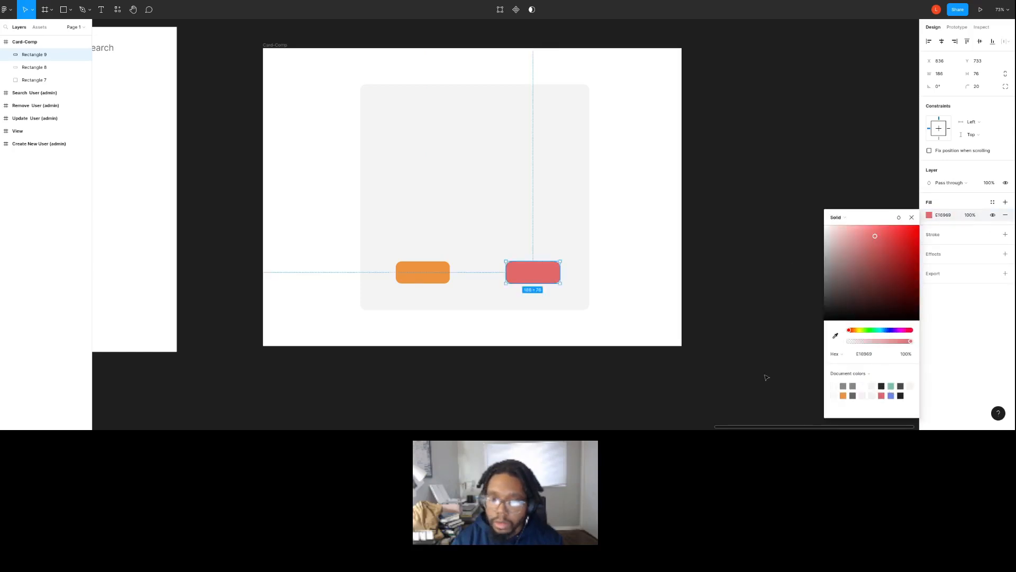
{"action": "left_click", "coordinate": [449, 279]}
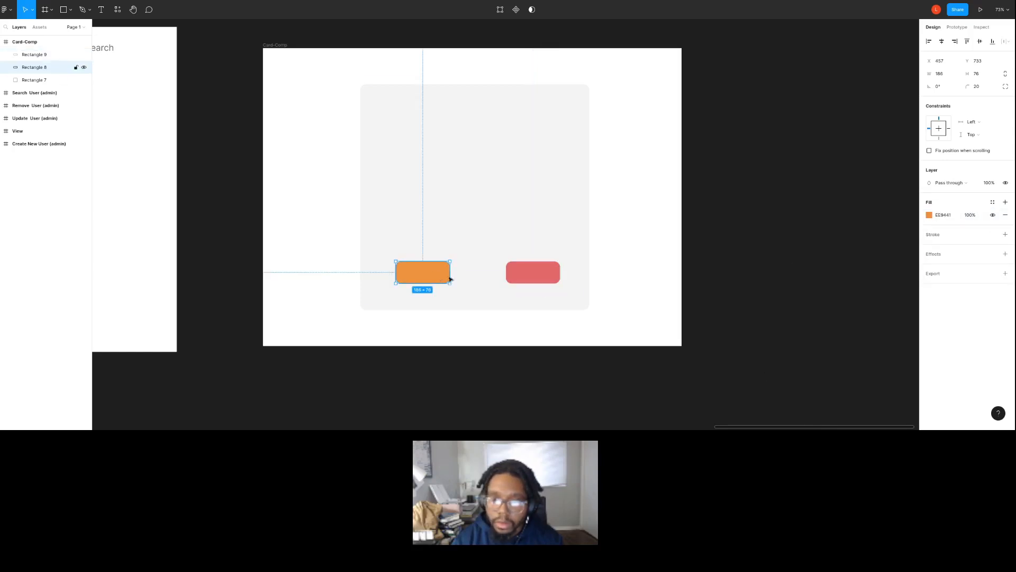
{"action": "left_click", "coordinate": [929, 215]}
{"action": "left_click", "coordinate": [895, 394]}
{"action": "left_click", "coordinate": [445, 275]}
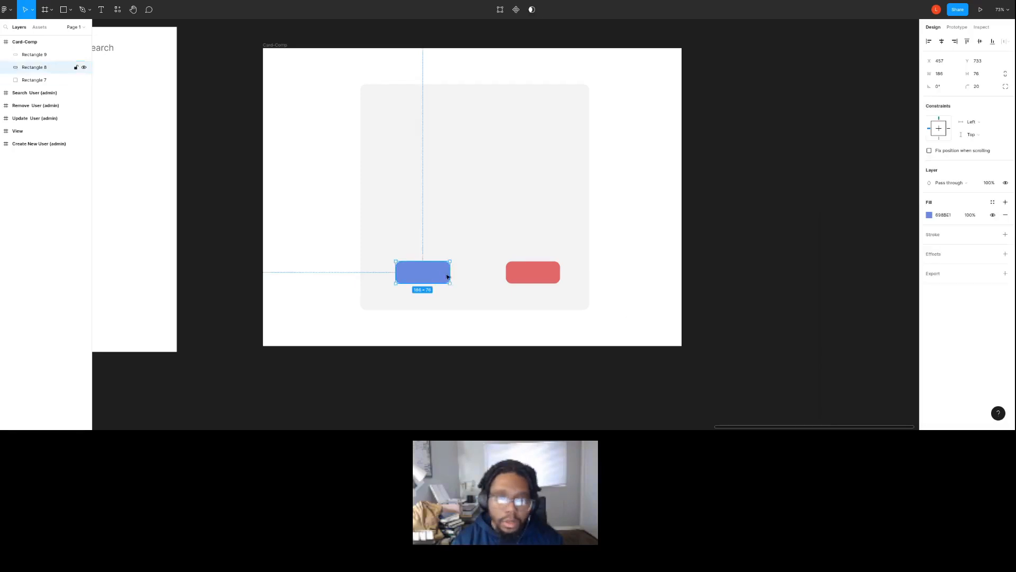
Add a white UPDATE text label at font size 32 on the blue button.
{"action": "key", "text": "t"}
{"action": "left_click_drag", "start_coordinate": [397, 263], "coordinate": [443, 281]}
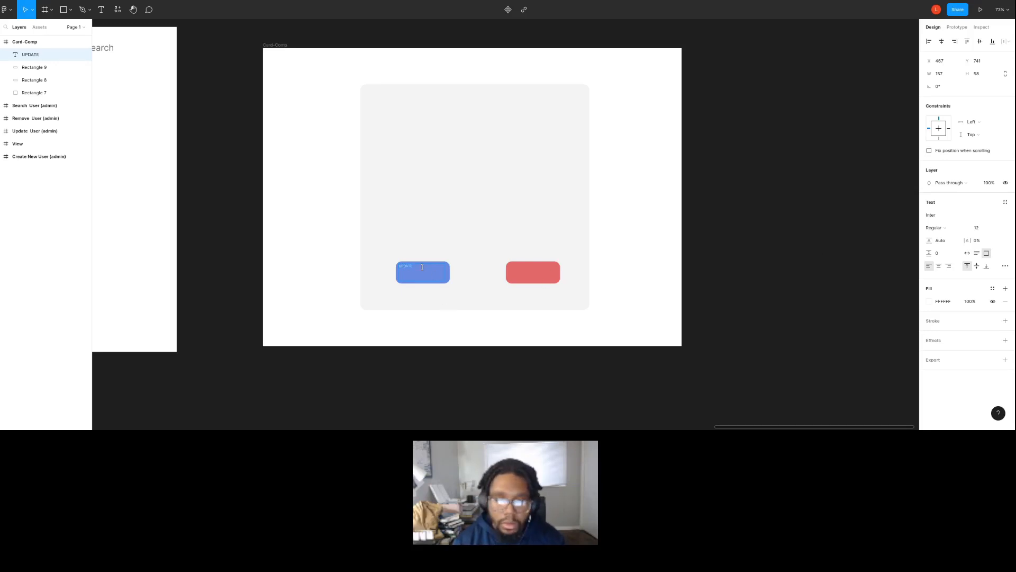
{"action": "left_click", "coordinate": [998, 228]}
{"action": "left_click", "coordinate": [986, 293]}
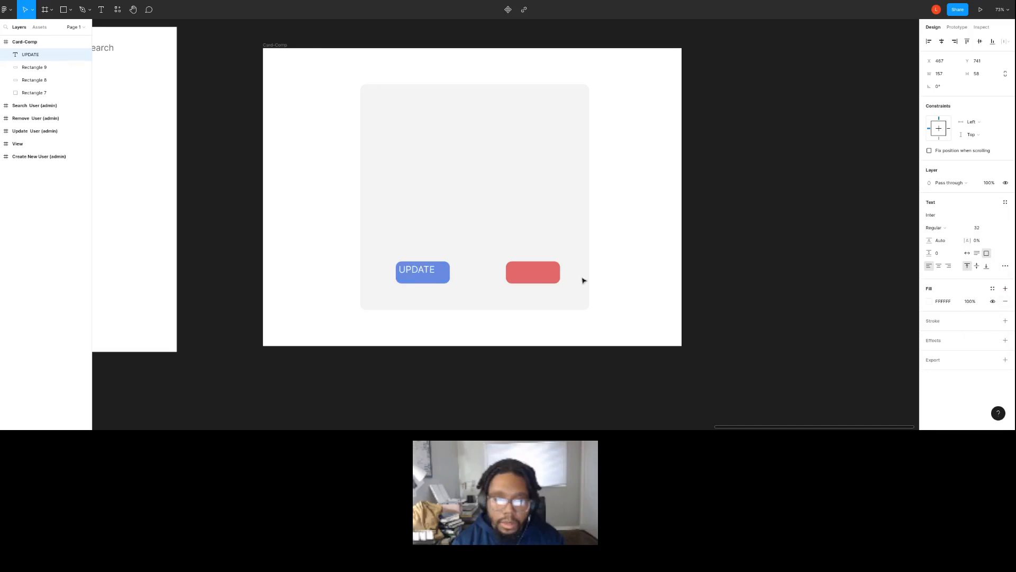
{"action": "left_click", "coordinate": [390, 293]}
Copy the UPDATE label onto the red button and change the copy's text to REMOVE.
{"action": "left_click_drag", "start_coordinate": [431, 271], "coordinate": [529, 277]}
{"action": "key", "text": "ctrl+d"}
{"action": "double_click", "coordinate": [526, 274]}
{"action": "type", "text": "d"}
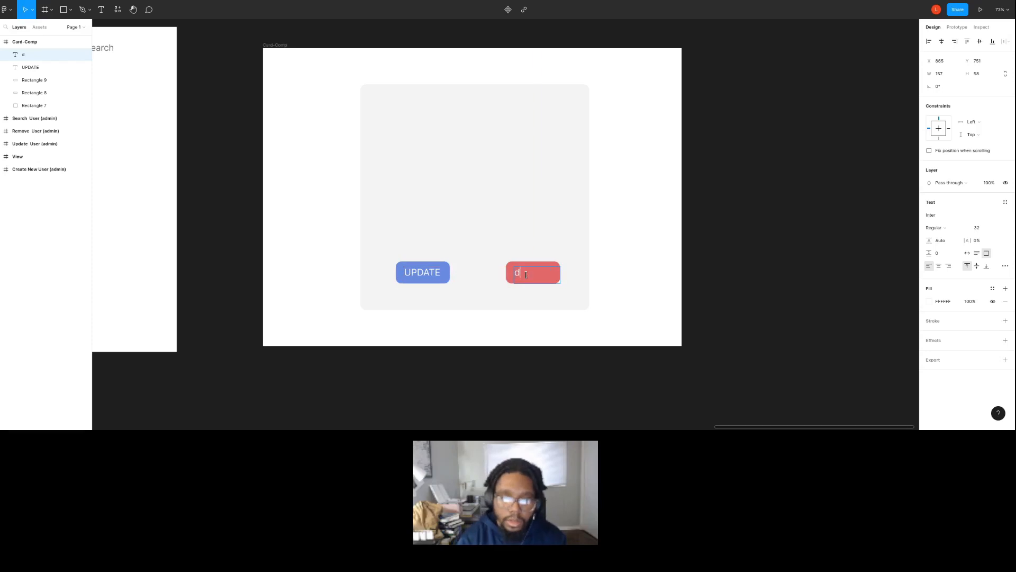
{"action": "left_click", "coordinate": [686, 261]}
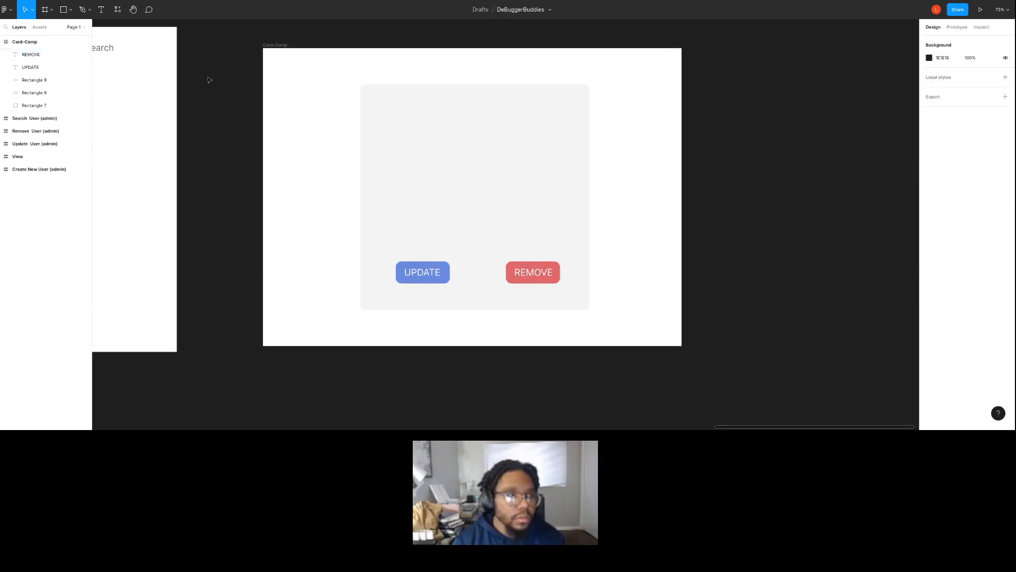
Copy the UPDATE label to the card's upper left, color it near-black 1D1D1D and change its text to ID.
{"action": "left_click", "coordinate": [431, 275]}
{"action": "left_click_drag", "start_coordinate": [431, 274], "coordinate": [422, 124]}
{"action": "left_click", "coordinate": [929, 302]}
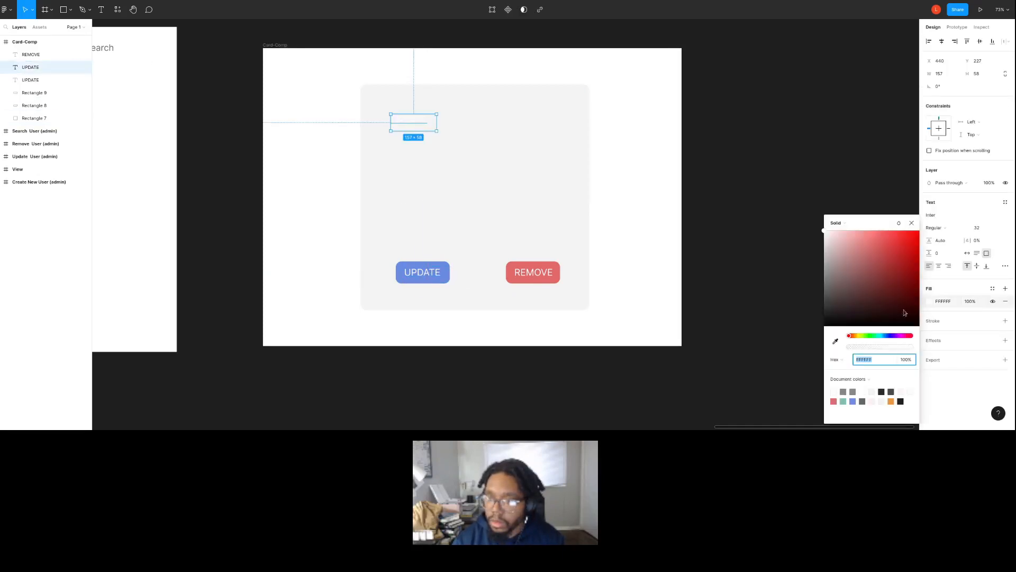
{"action": "left_click_drag", "start_coordinate": [905, 313], "coordinate": [805, 318]}
{"action": "left_click", "coordinate": [770, 294]}
{"action": "double_click", "coordinate": [419, 121]}
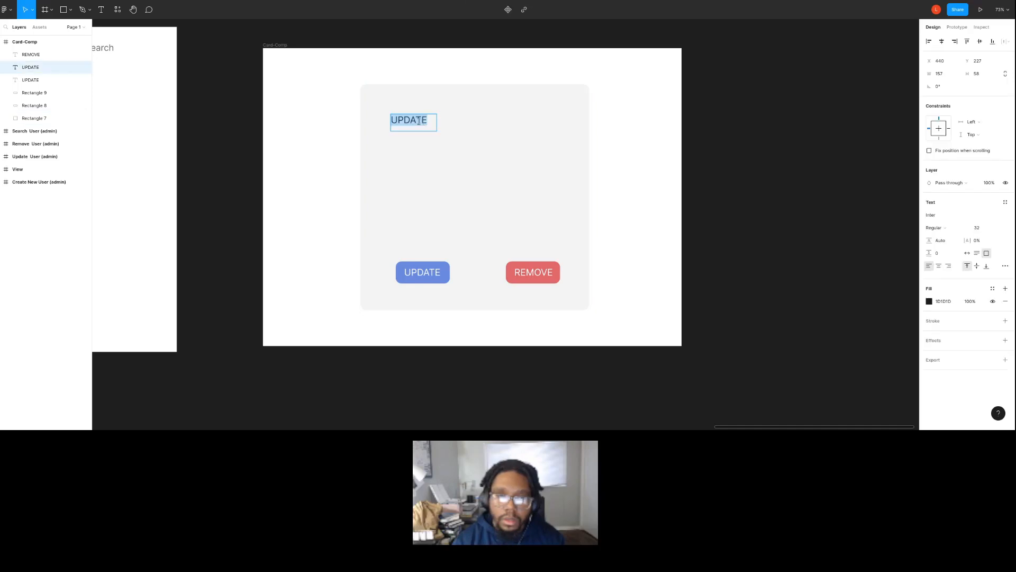
{"action": "key", "text": "BackSpace"}
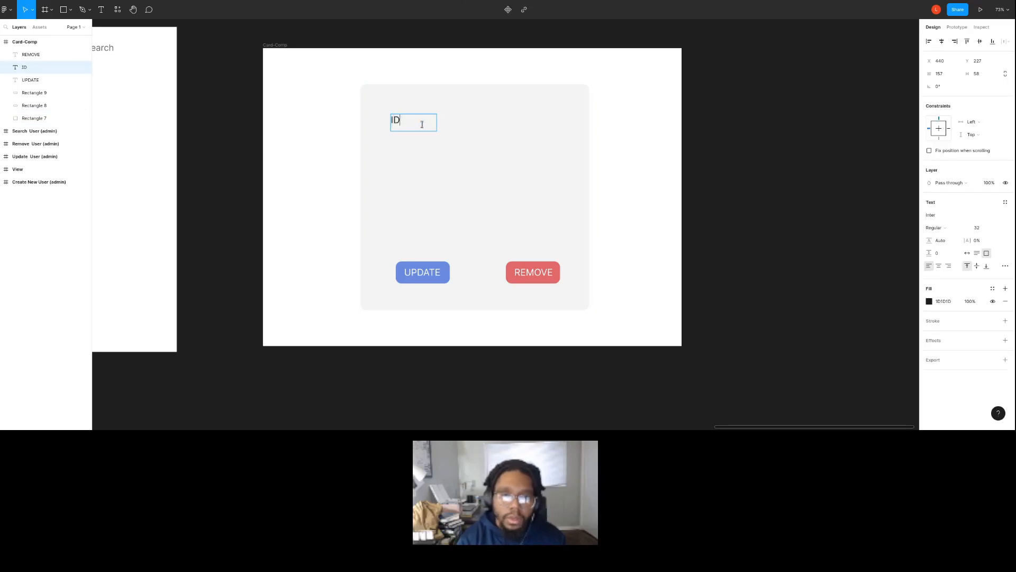
Duplicate the ID label just below itself and change the copy's text to FIRST_NAME.
{"action": "left_click_drag", "start_coordinate": [422, 124], "coordinate": [405, 145]}
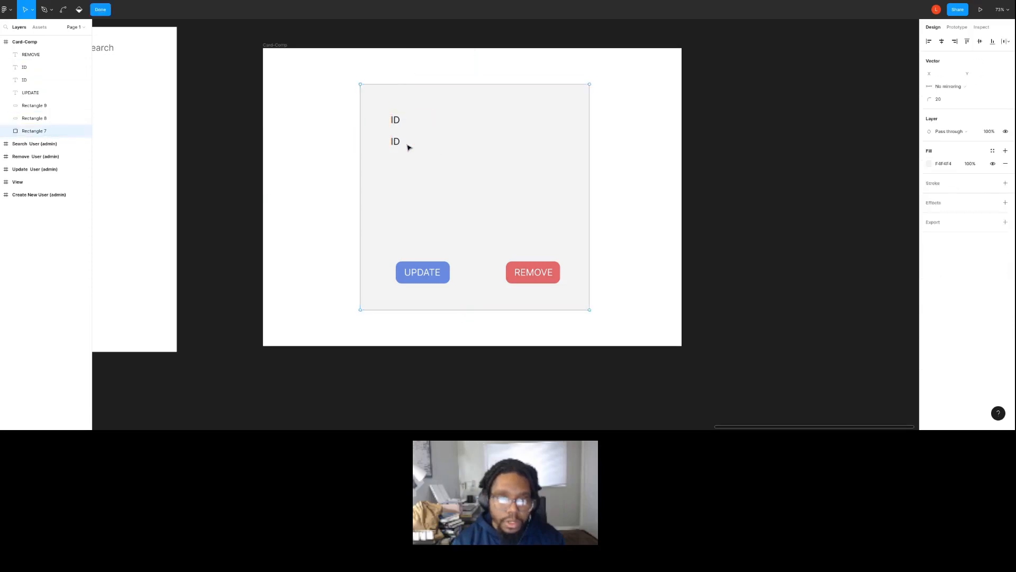
{"action": "left_click", "coordinate": [395, 142]}
{"action": "double_click", "coordinate": [395, 142]}
{"action": "key", "text": "BackSpace"}
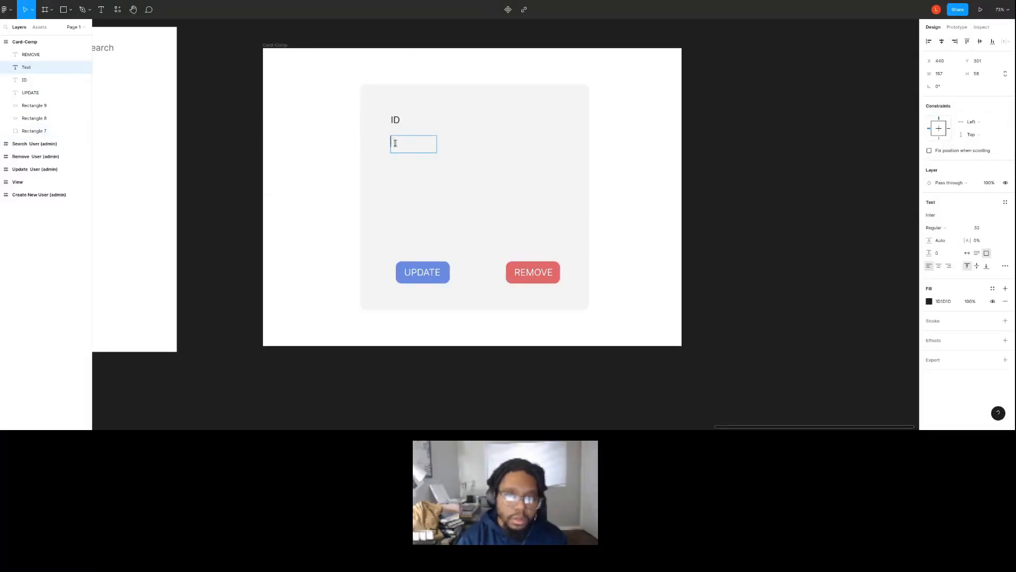
{"action": "type", "text": "f"}
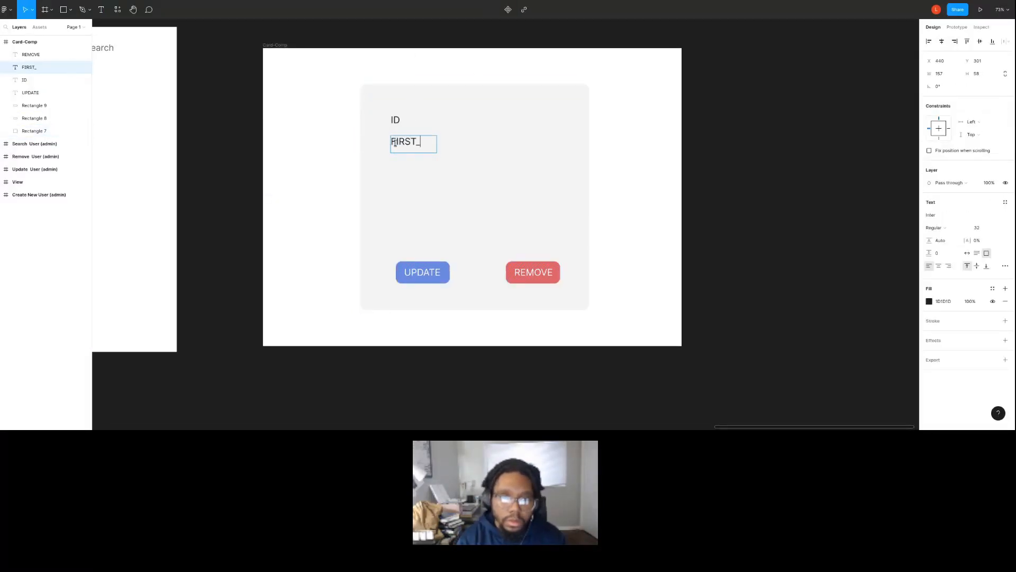
{"action": "type", "text": "IRST_NAME"}
{"action": "key", "text": "Escape"}
Widen the FIRST_NAME text box to about 218 and reword the two labels as "First Name:" and "ID:".
{"action": "left_click_drag", "start_coordinate": [435, 152], "coordinate": [453, 149]}
{"action": "left_click", "coordinate": [457, 154]}
{"action": "left_click", "coordinate": [430, 143]}
{"action": "double_click", "coordinate": [430, 143]}
{"action": "type", "text": "First Name:"}
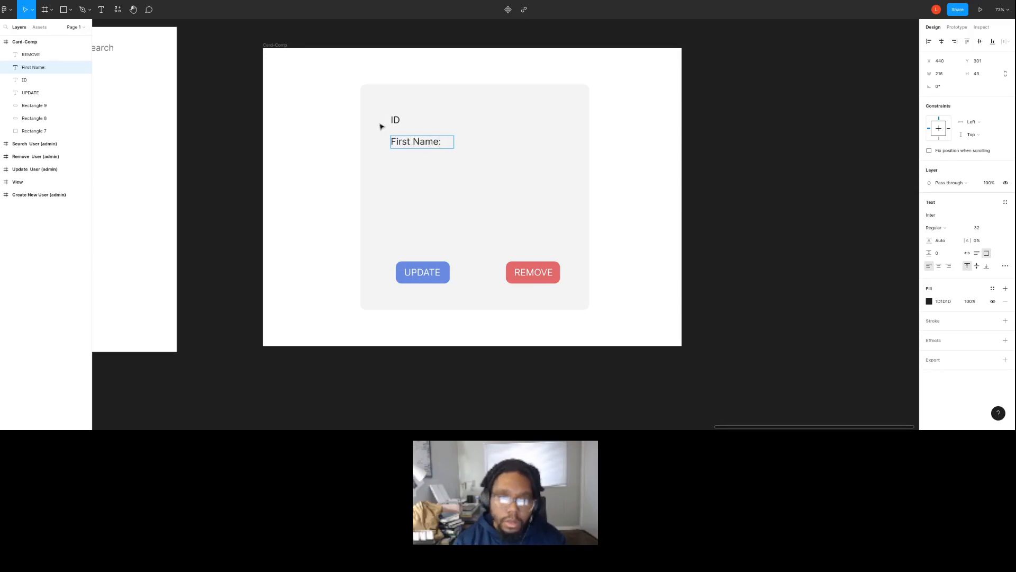
{"action": "double_click", "coordinate": [396, 121]}
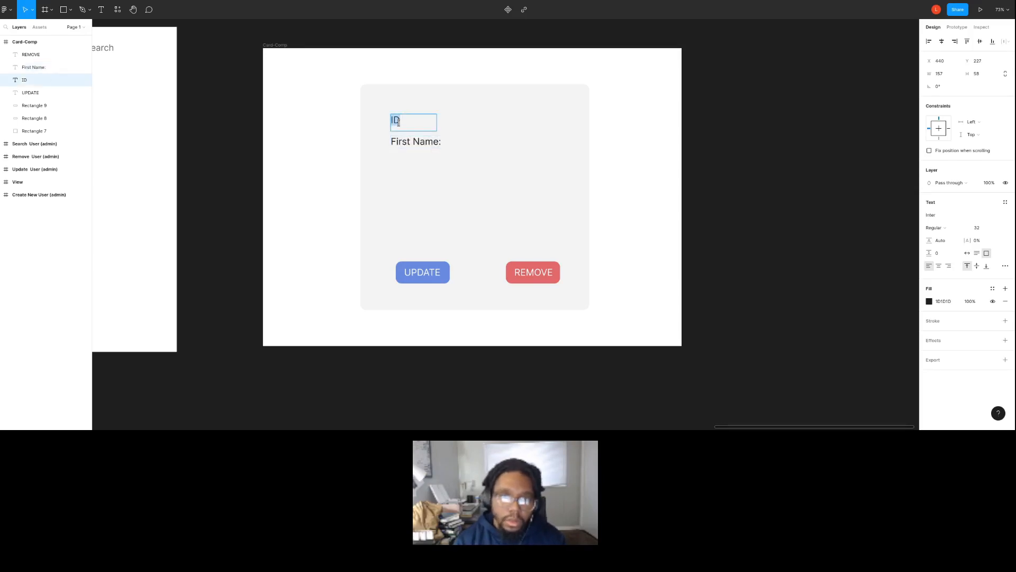
{"action": "left_click", "coordinate": [431, 167]}
Duplicate the "First Name:" label just below itself and change the copy's text to "Last Name:".
{"action": "left_click", "coordinate": [422, 146]}
{"action": "key", "text": "ctrl+d"}
{"action": "left_click_drag", "start_coordinate": [428, 146], "coordinate": [431, 163]}
{"action": "double_click", "coordinate": [429, 160]}
{"action": "left_click", "coordinate": [402, 159]}
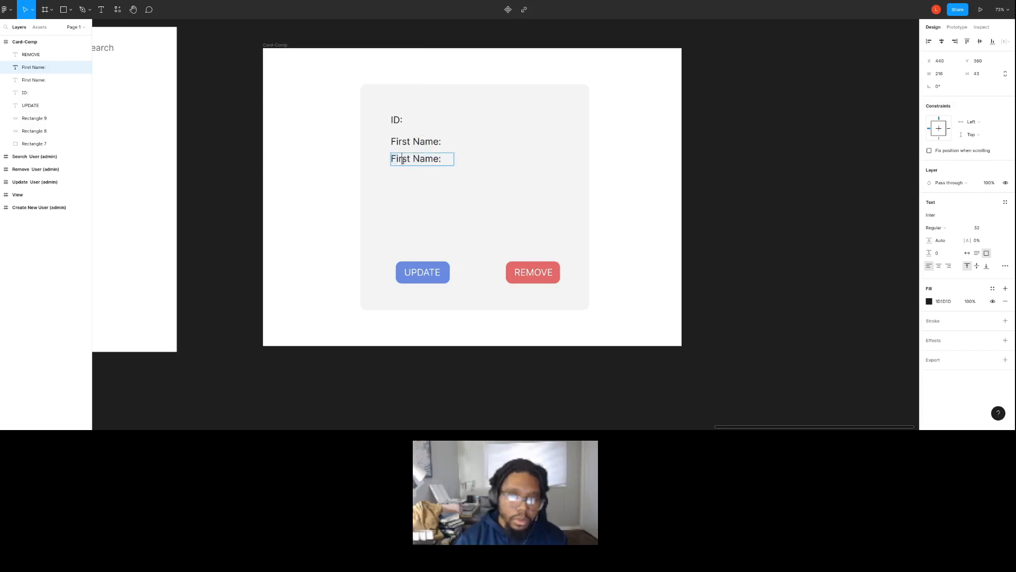
{"action": "type", "text": "Last"}
{"action": "key", "text": "Escape"}
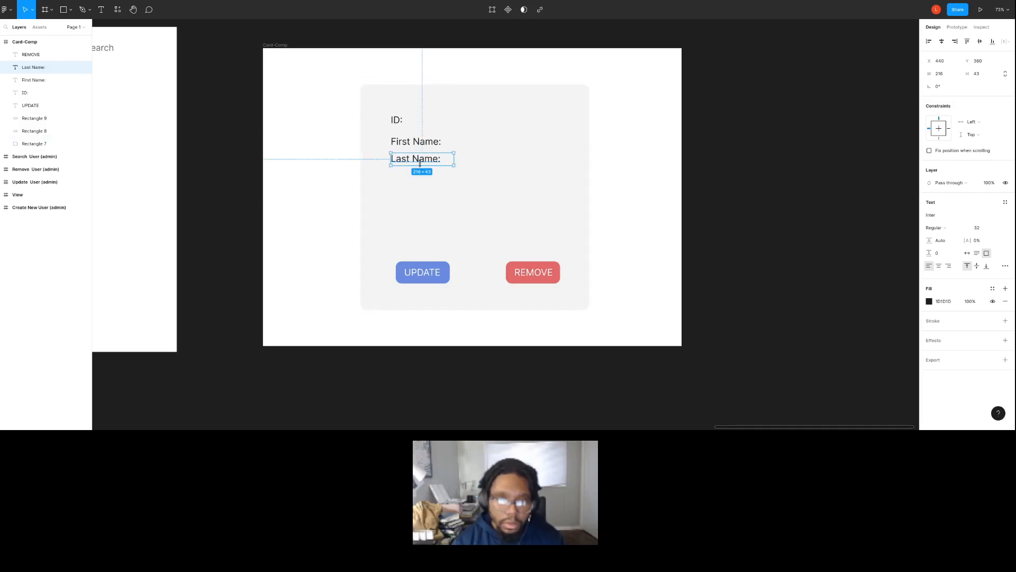
Duplicate the "Last Name:" label just below itself and change the copy's text to "Email:".
{"action": "left_click", "coordinate": [422, 164]}
{"action": "left_click_drag", "start_coordinate": [421, 163], "coordinate": [415, 192]}
{"action": "left_click", "coordinate": [418, 168]}
{"action": "left_click", "coordinate": [417, 167]}
{"action": "double_click", "coordinate": [417, 186]}
{"action": "type", "text": "P"}
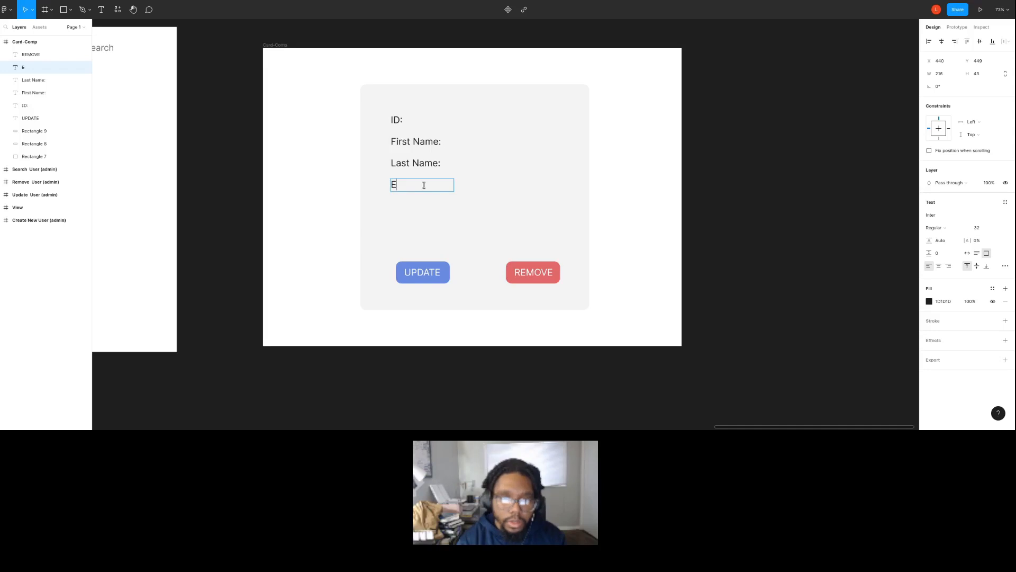
{"action": "left_click", "coordinate": [445, 198]}
{"action": "left_click", "coordinate": [417, 192]}
{"action": "left_click", "coordinate": [414, 189]}
{"action": "key", "text": "ctrl+d"}
{"action": "left_click_drag", "start_coordinate": [415, 190], "coordinate": [412, 211]}
{"action": "double_click", "coordinate": [412, 207]}
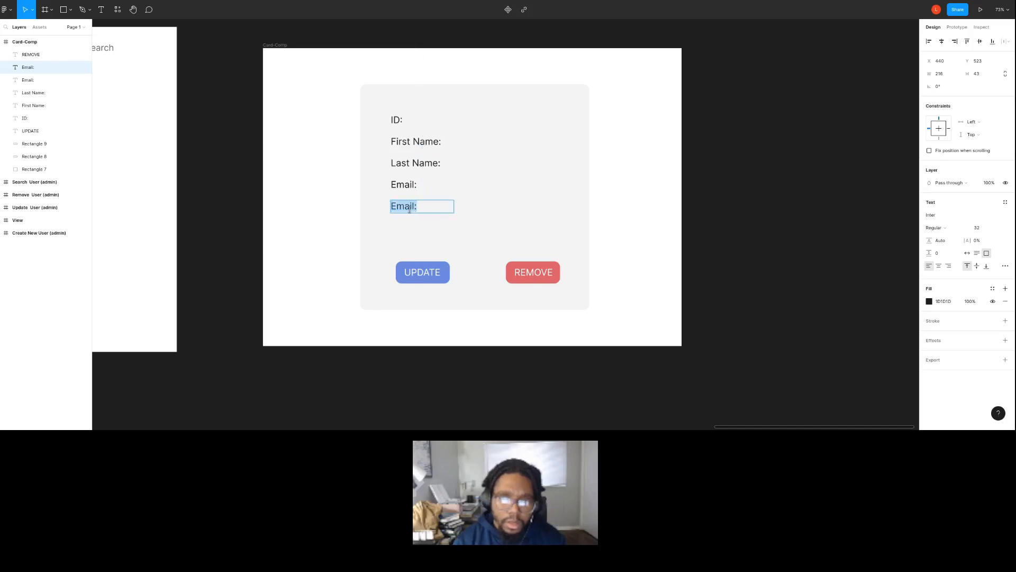
{"action": "key", "text": "Delete"}
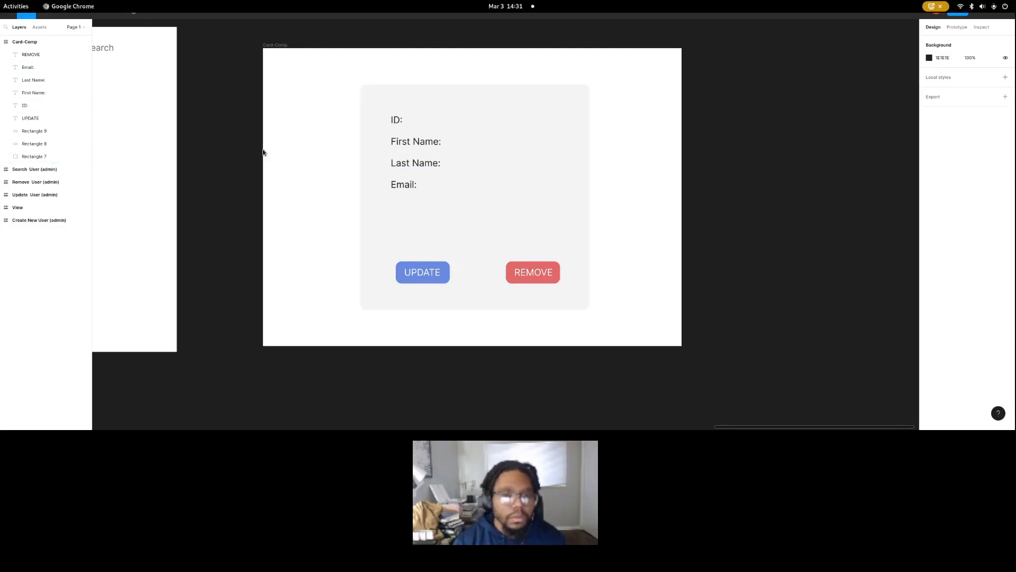
Launch IntelliJ IDEA Ultimate from JetBrains Toolbox.
{"action": "key", "text": "super"}
{"action": "left_click", "coordinate": [495, 382]}
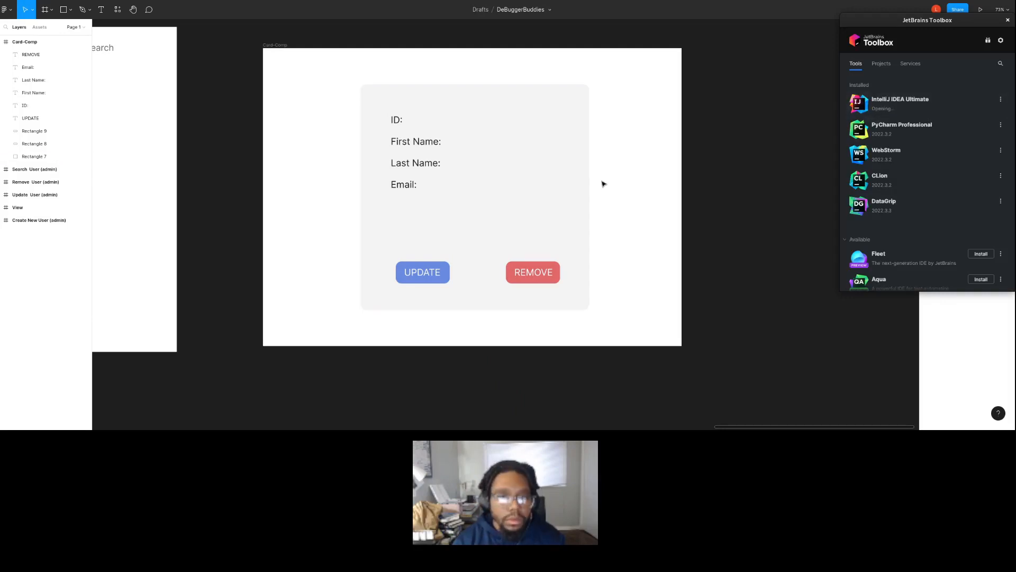
Copy the "ID:" label to the right on the same row and change the copy's text to 42.
{"action": "left_click", "coordinate": [410, 121]}
{"action": "key", "text": "t"}
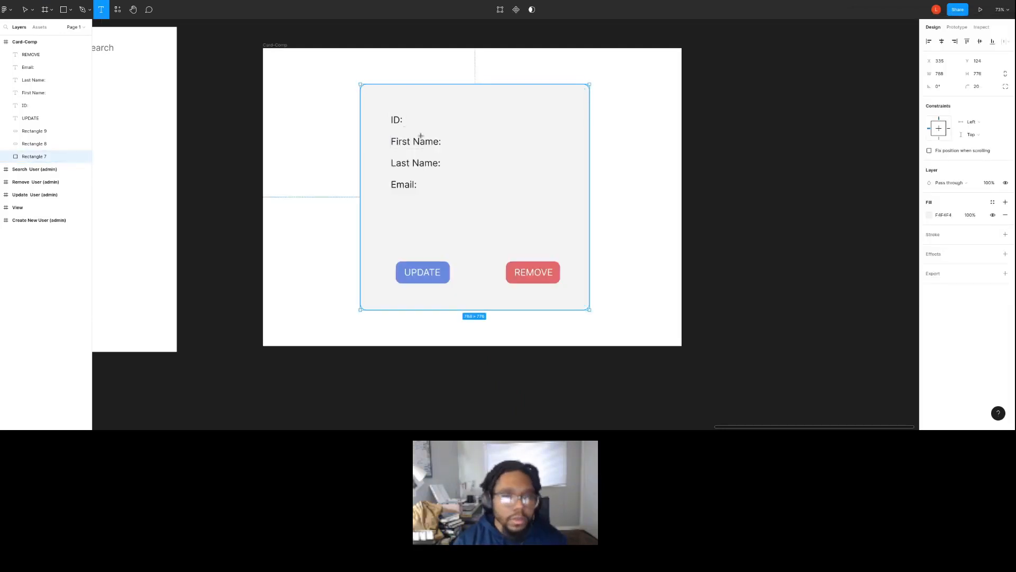
{"action": "key", "text": "v"}
{"action": "left_click", "coordinate": [396, 120]}
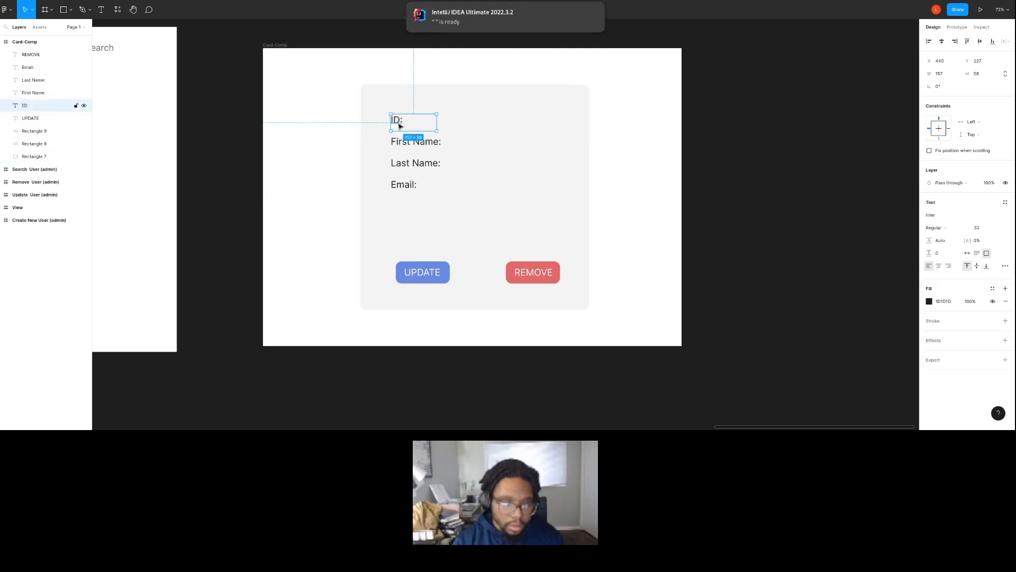
{"action": "left_click", "coordinate": [452, 129]}
{"action": "left_click_drag", "start_coordinate": [410, 121], "coordinate": [451, 122]}
{"action": "left_click", "coordinate": [442, 123]}
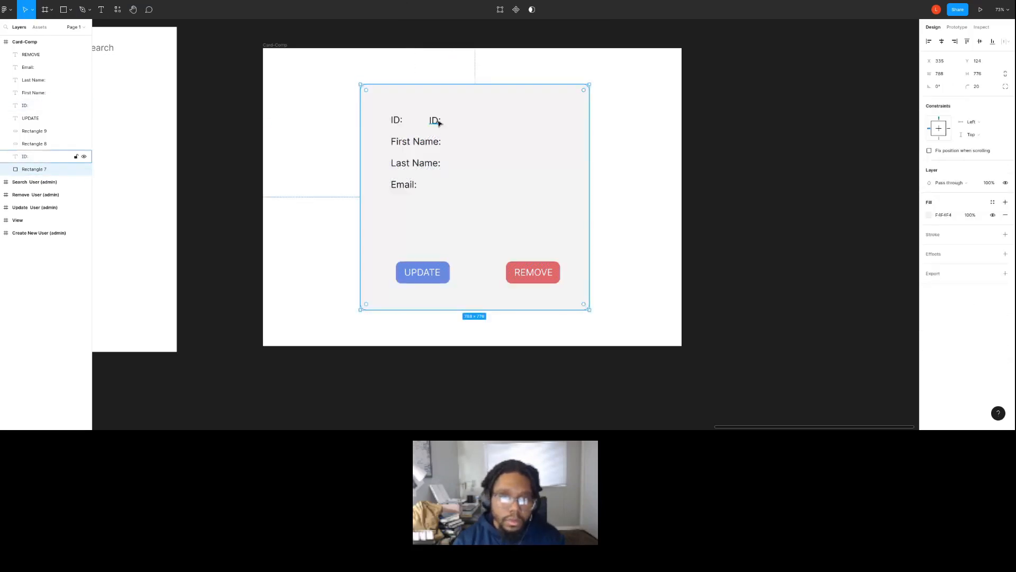
{"action": "double_click", "coordinate": [435, 120]}
{"action": "type", "text": "42"}
{"action": "key", "text": "Escape"}
Place copies of the ID value beside "First Name:" and "Last Name:" and enter the user's first and last names.
{"action": "left_click_drag", "start_coordinate": [476, 131], "coordinate": [463, 148]}
{"action": "double_click", "coordinate": [461, 145]}
{"action": "key", "text": "Escape"}
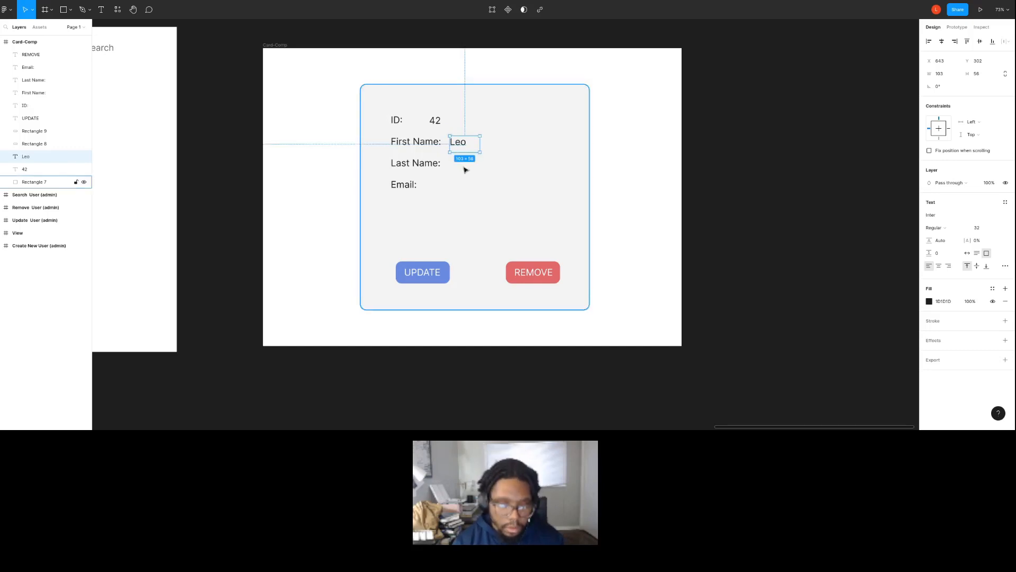
{"action": "left_click_drag", "start_coordinate": [465, 147], "coordinate": [460, 164]}
{"action": "double_click", "coordinate": [460, 165]}
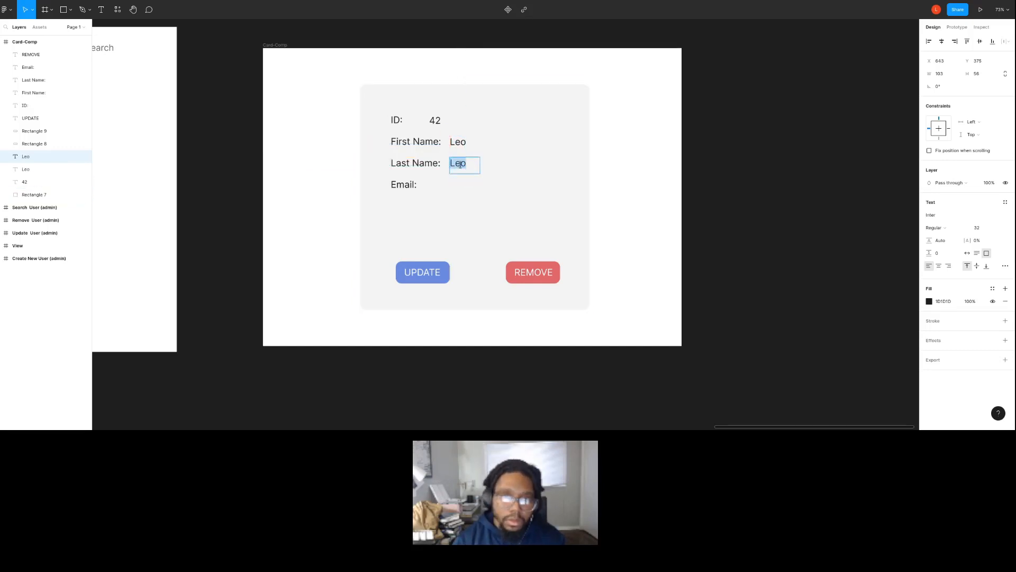
{"action": "key", "text": "Escape"}
Copy the last name value beside "Email:", enter the user's email address and size its text box to about 331 × 43.
{"action": "left_click_drag", "start_coordinate": [480, 169], "coordinate": [446, 192]}
{"action": "left_click", "coordinate": [462, 185]}
{"action": "double_click", "coordinate": [445, 188]}
{"action": "key", "text": "Escape"}
{"action": "left_click_drag", "start_coordinate": [468, 195], "coordinate": [516, 195]}
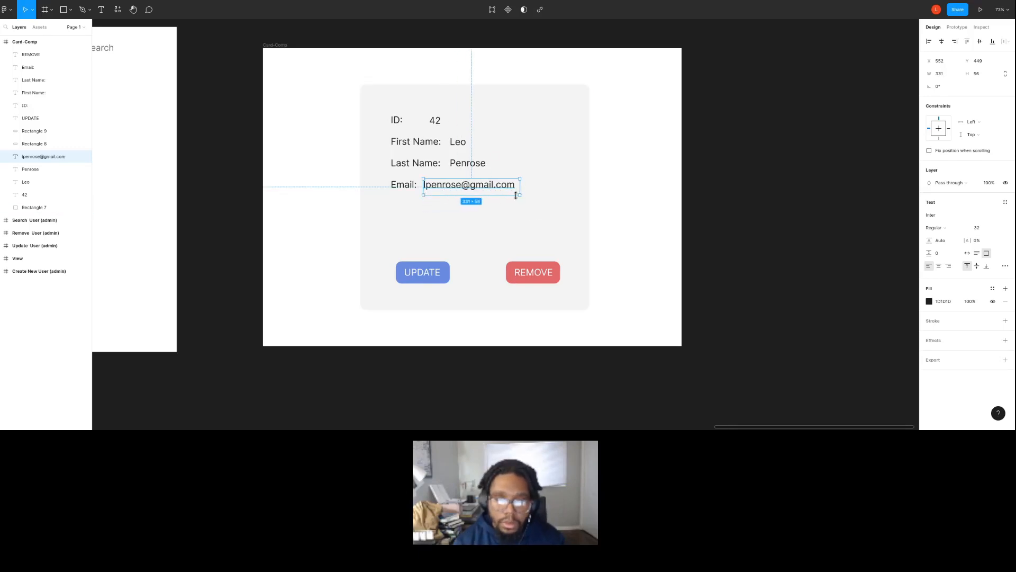
{"action": "left_click", "coordinate": [490, 209]}
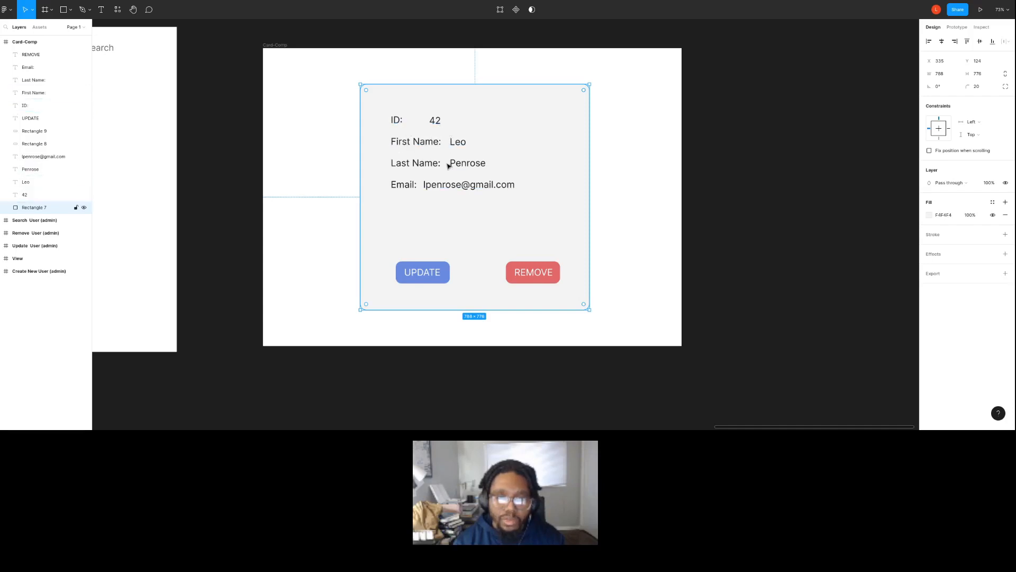
Set the "ID:", "First Name:", "Last Name:" and "Email:" labels in Bold.
{"action": "left_click", "coordinate": [397, 120]}
{"action": "left_click", "coordinate": [415, 141], "text": "shift"}
{"action": "left_click", "coordinate": [415, 163], "text": "shift"}
{"action": "left_click", "coordinate": [402, 184], "text": "shift"}
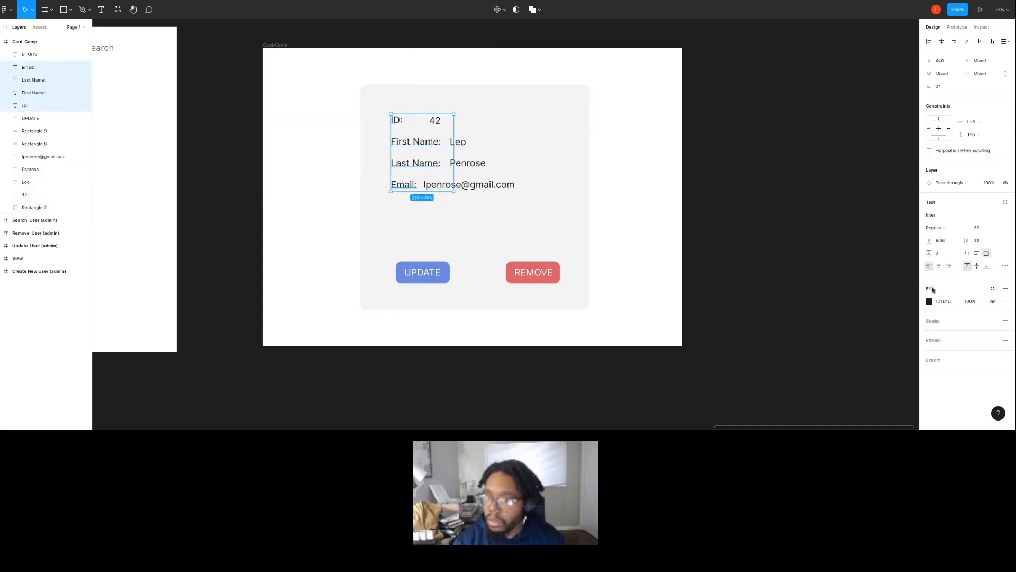
{"action": "left_click", "coordinate": [935, 228]}
{"action": "left_click", "coordinate": [939, 263]}
{"action": "left_click", "coordinate": [799, 230]}
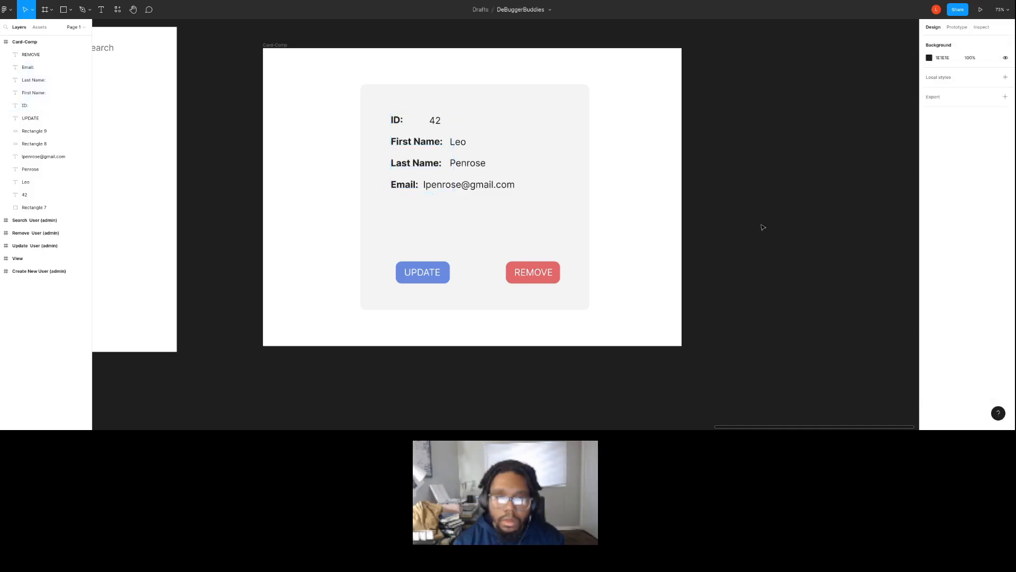
Shift the four value texts left so that each one sits directly beside its bold label.
{"action": "left_click_drag", "start_coordinate": [437, 122], "coordinate": [416, 123]}
{"action": "left_click", "coordinate": [462, 151]}
{"action": "left_click_drag", "start_coordinate": [462, 151], "coordinate": [465, 188]}
{"action": "left_click", "coordinate": [536, 213]}
{"action": "left_click", "coordinate": [608, 273]}
{"action": "left_click", "coordinate": [414, 121]}
{"action": "left_click", "coordinate": [398, 119]}
Move the UPDATE and REMOVE buttons with their labels up together, closer to the Email row.
{"action": "left_click", "coordinate": [416, 289]}
{"action": "left_click", "coordinate": [415, 278]}
{"action": "left_click", "coordinate": [418, 274], "text": "shift"}
{"action": "left_click", "coordinate": [520, 278], "text": "shift"}
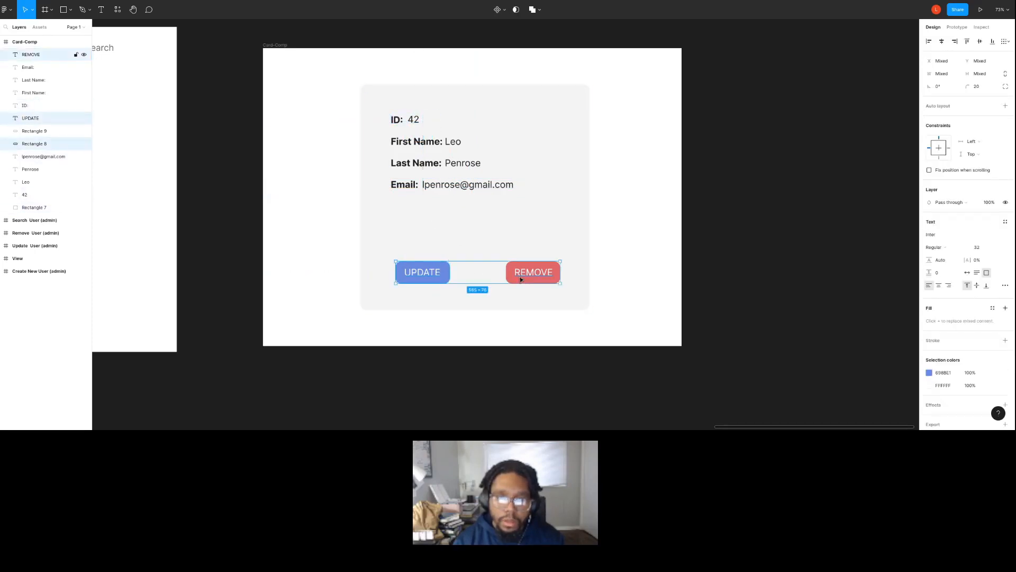
{"action": "left_click", "coordinate": [520, 279], "text": "shift"}
{"action": "left_click_drag", "start_coordinate": [520, 279], "coordinate": [512, 226]}
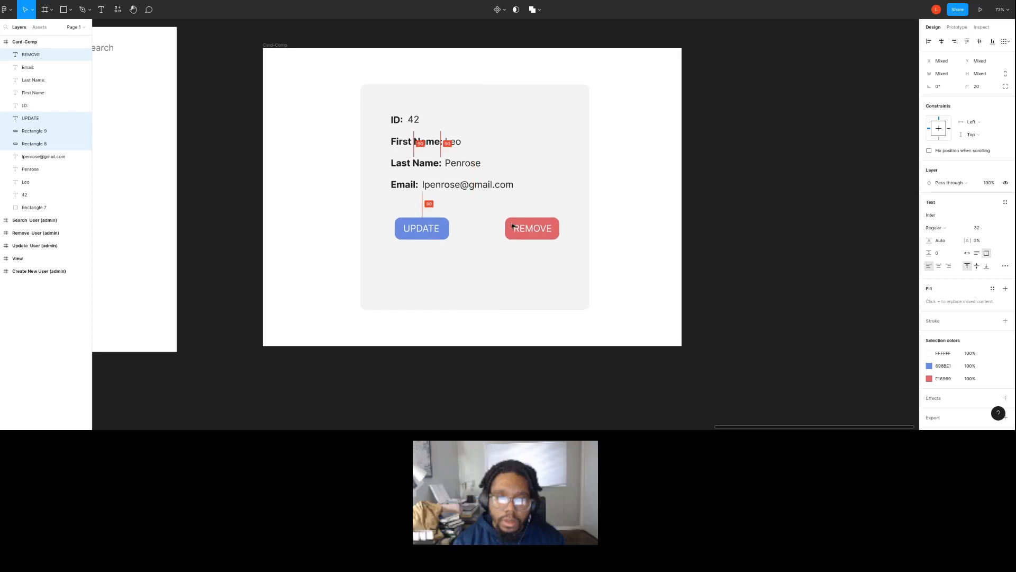
Shorten the gray card background from both its lower and upper edges to a height of about 527.
{"action": "left_click", "coordinate": [500, 285]}
{"action": "left_click_drag", "start_coordinate": [495, 307], "coordinate": [503, 249]}
{"action": "left_click_drag", "start_coordinate": [506, 85], "coordinate": [505, 96]}
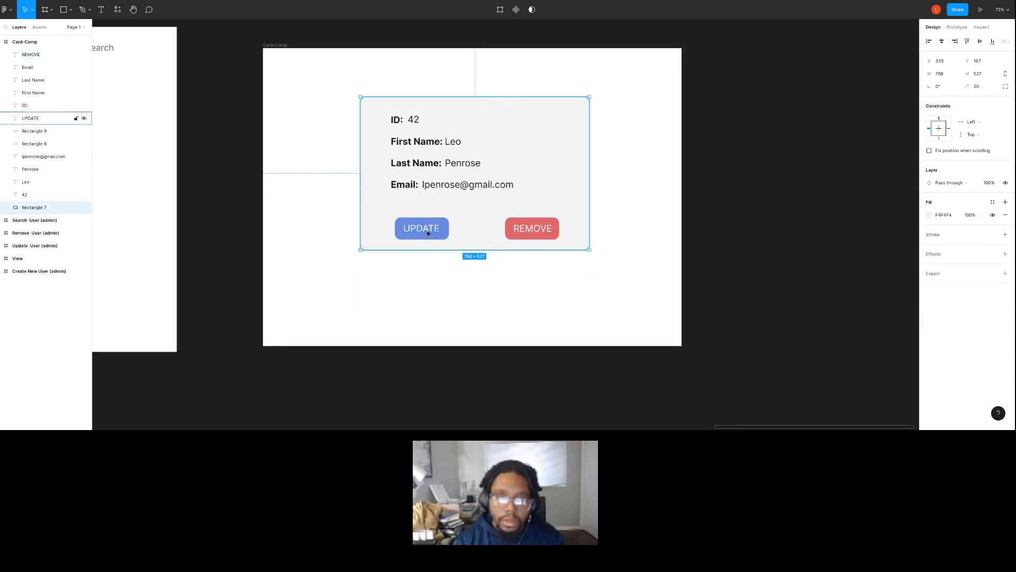
Raise the UPDATE and REMOVE buttons slightly more so they sit just below the Email row.
{"action": "left_click", "coordinate": [443, 222]}
{"action": "left_click", "coordinate": [444, 221], "text": "shift"}
{"action": "left_click", "coordinate": [549, 231], "text": "shift"}
{"action": "left_click", "coordinate": [527, 228], "text": "shift"}
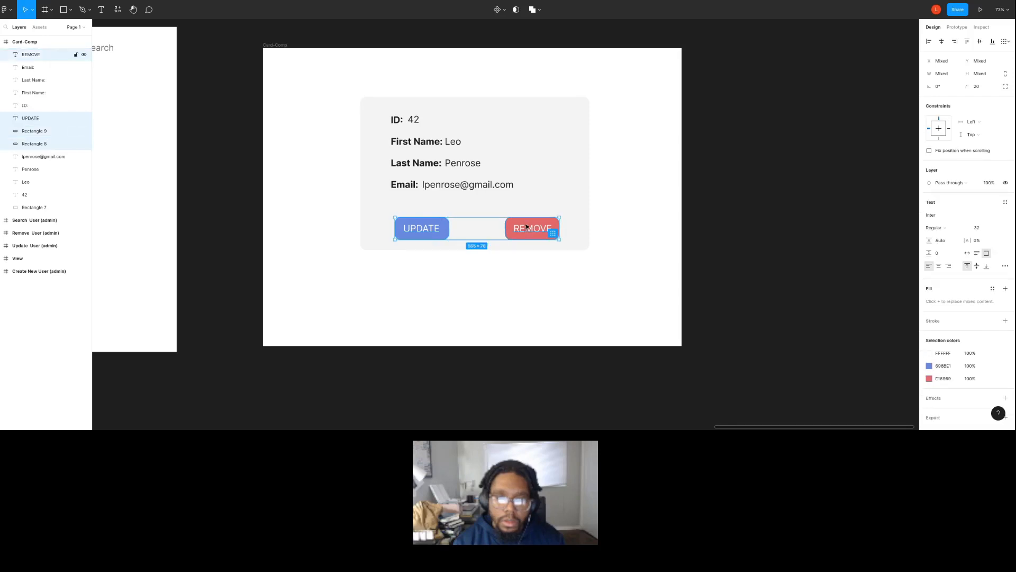
{"action": "left_click_drag", "start_coordinate": [527, 228], "coordinate": [525, 216]}
{"action": "left_click", "coordinate": [554, 277]}
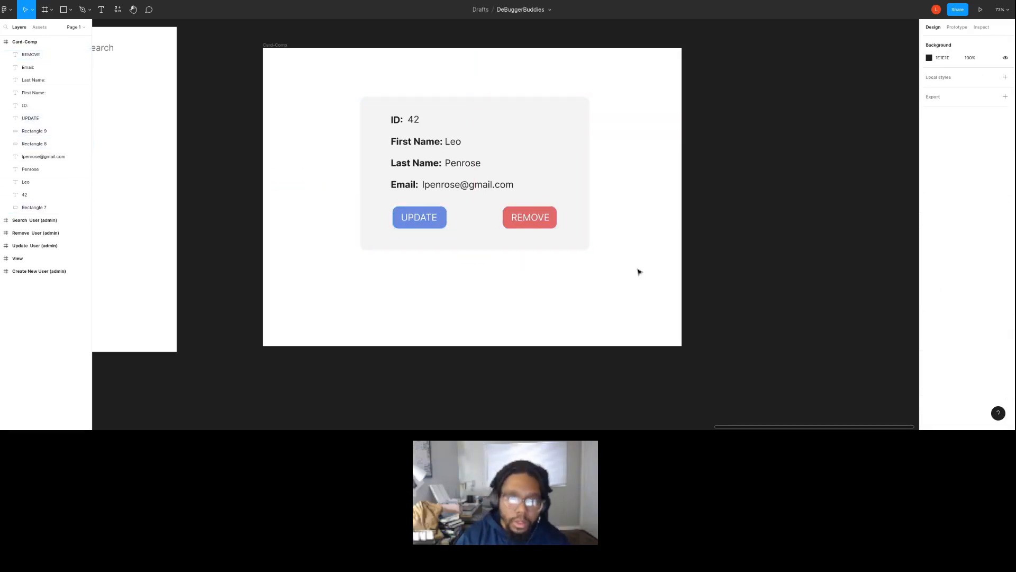
{"action": "scroll", "coordinate": [562, 287], "scroll_direction": "down", "scroll_amount": 5}
{"action": "left_click_drag", "start_coordinate": [595, 317], "coordinate": [453, 167]}
{"action": "left_click", "coordinate": [576, 317]}
Examine in IntelliJ IDEA which user fields the UserModel class declares, and return to the Figma design.
{"action": "key", "text": "alt+Tab"}
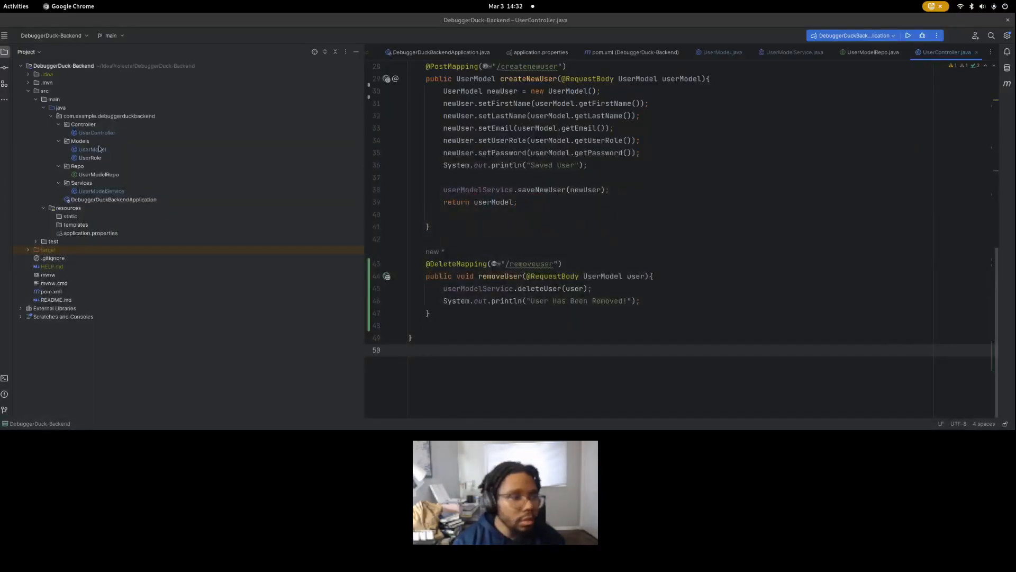
{"action": "double_click", "coordinate": [99, 150]}
{"action": "scroll", "coordinate": [504, 168], "scroll_direction": "up", "scroll_amount": 5}
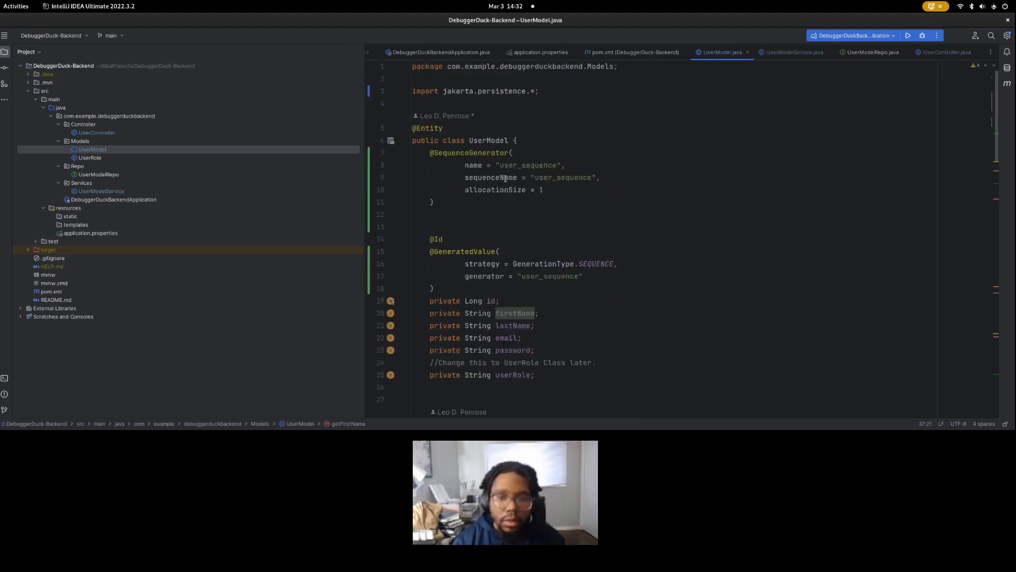
{"action": "scroll", "coordinate": [498, 259], "scroll_direction": "down", "scroll_amount": 3}
{"action": "key", "text": "alt+Tab"}
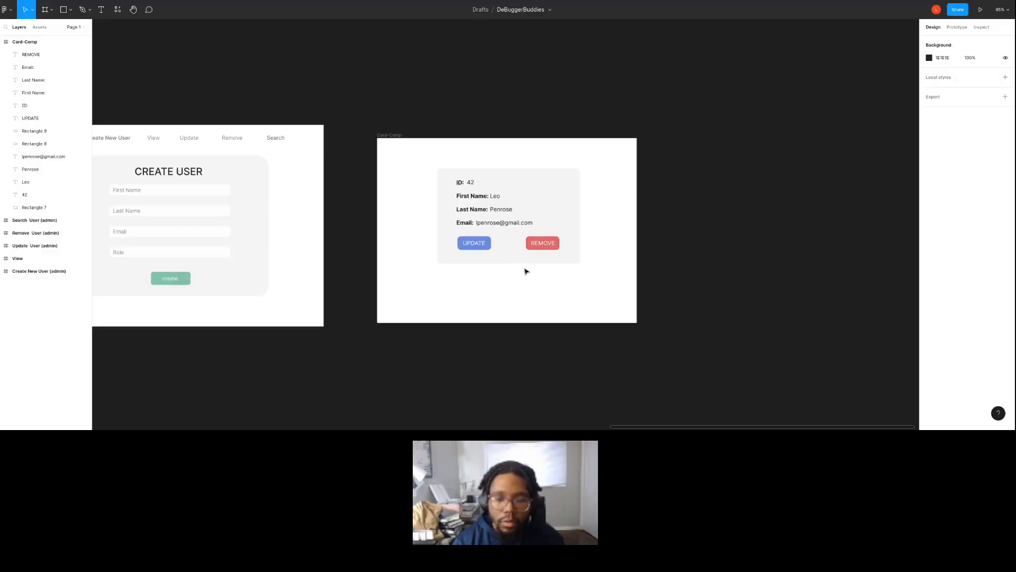
Move the UPDATE and REMOVE buttons down together to make room for another row below Email.
{"action": "scroll", "coordinate": [485, 230], "scroll_direction": "up", "scroll_amount": 2}
{"action": "left_click", "coordinate": [556, 255]}
{"action": "left_click", "coordinate": [557, 248], "text": "shift"}
{"action": "left_click", "coordinate": [489, 245], "text": "shift"}
{"action": "left_click", "coordinate": [481, 249], "text": "shift"}
{"action": "key", "text": "shift+Down"}
{"action": "key", "text": "shift+Down"}
{"action": "key", "text": "shift+Down"}
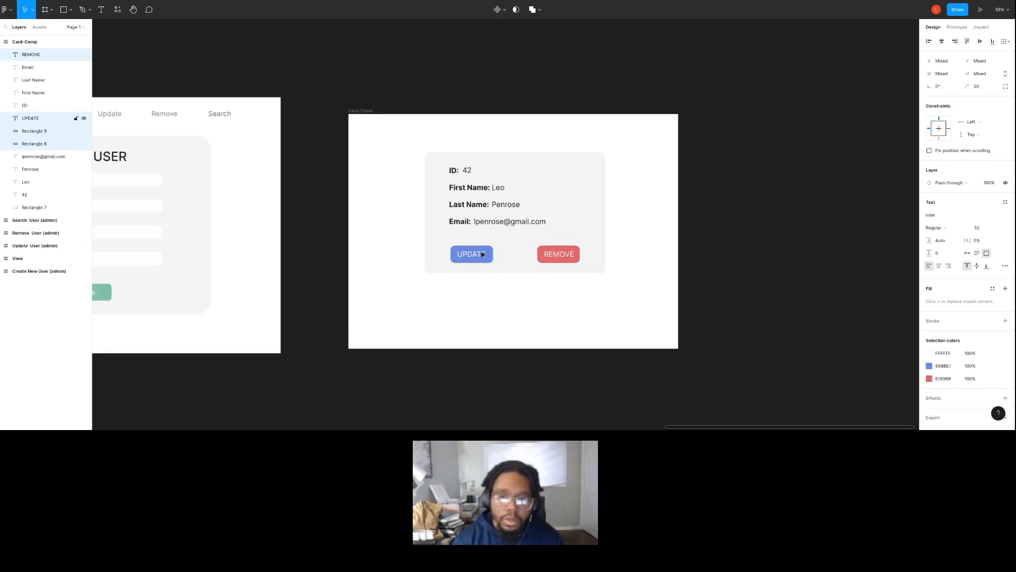
Duplicate the Email row just below itself, changing the copied label to "Role:" and its value to "Admin".
{"action": "left_click", "coordinate": [464, 222]}
{"action": "left_click", "coordinate": [509, 223], "text": "shift"}
{"action": "key", "text": "Delete"}
{"action": "key", "text": "ctrl+z"}
{"action": "key", "text": "ctrl+v"}
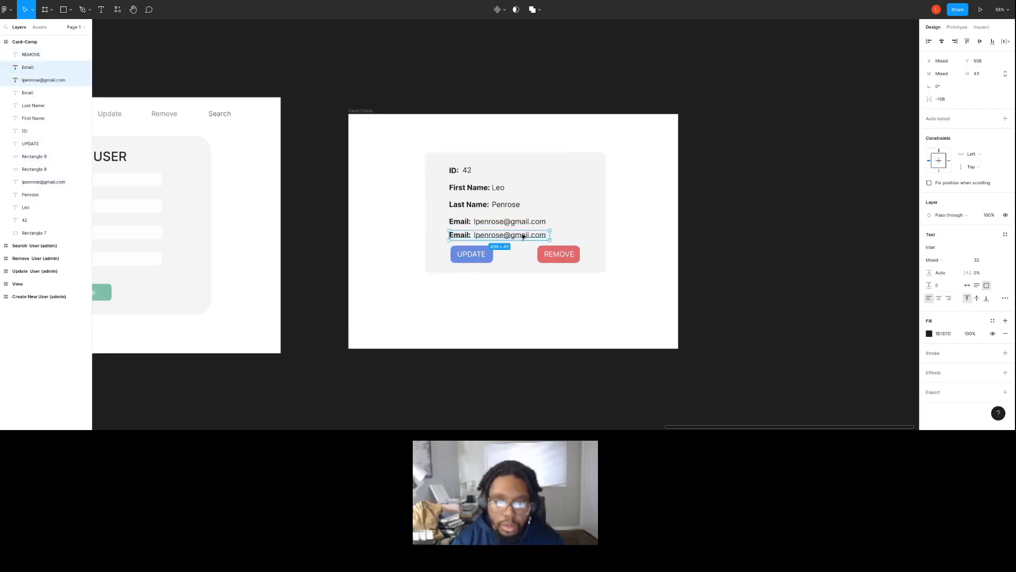
{"action": "double_click", "coordinate": [464, 235]}
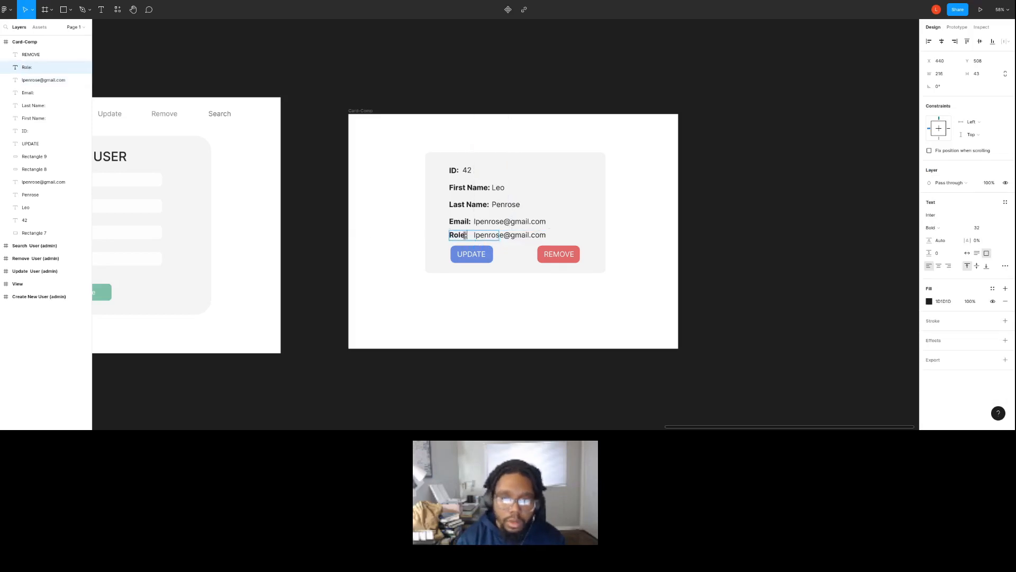
{"action": "double_click", "coordinate": [501, 236]}
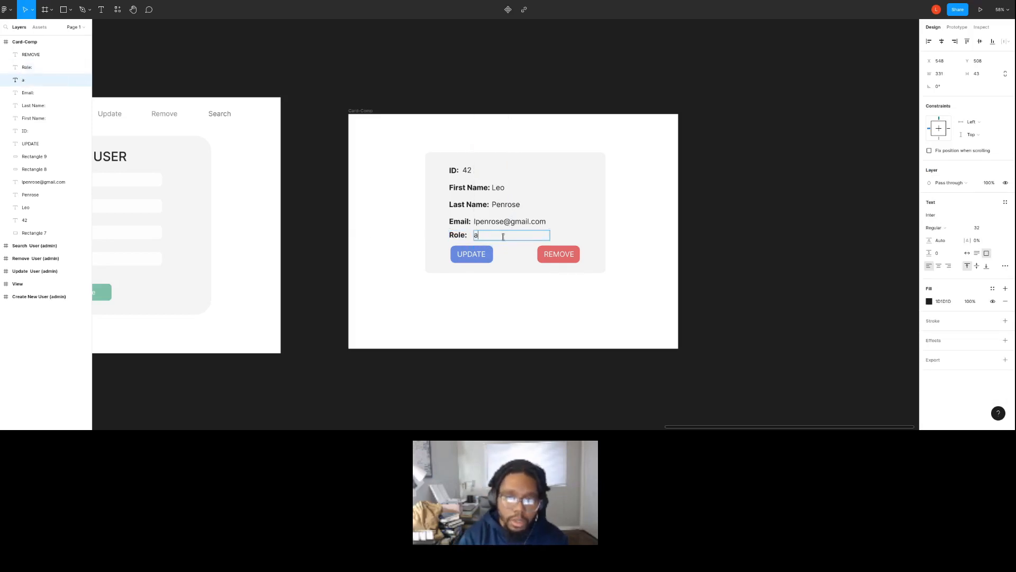
Nudge the Email row and the Role row up slightly, away from the buttons.
{"action": "left_click", "coordinate": [488, 224]}
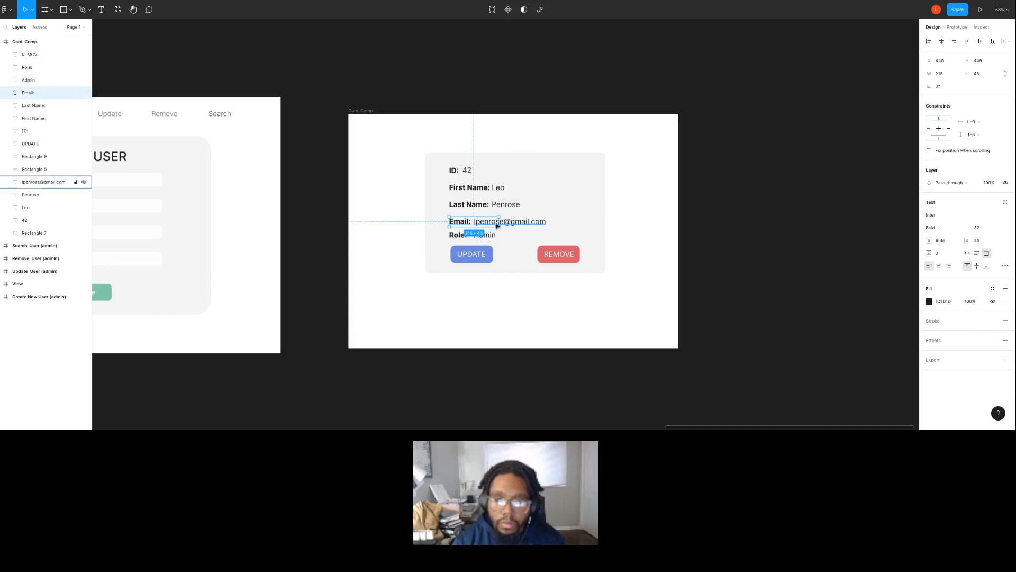
{"action": "left_click", "coordinate": [514, 223], "text": "shift"}
{"action": "left_click_drag", "start_coordinate": [514, 223], "coordinate": [485, 234]}
{"action": "left_click", "coordinate": [458, 235]}
{"action": "left_click", "coordinate": [484, 235], "text": "shift"}
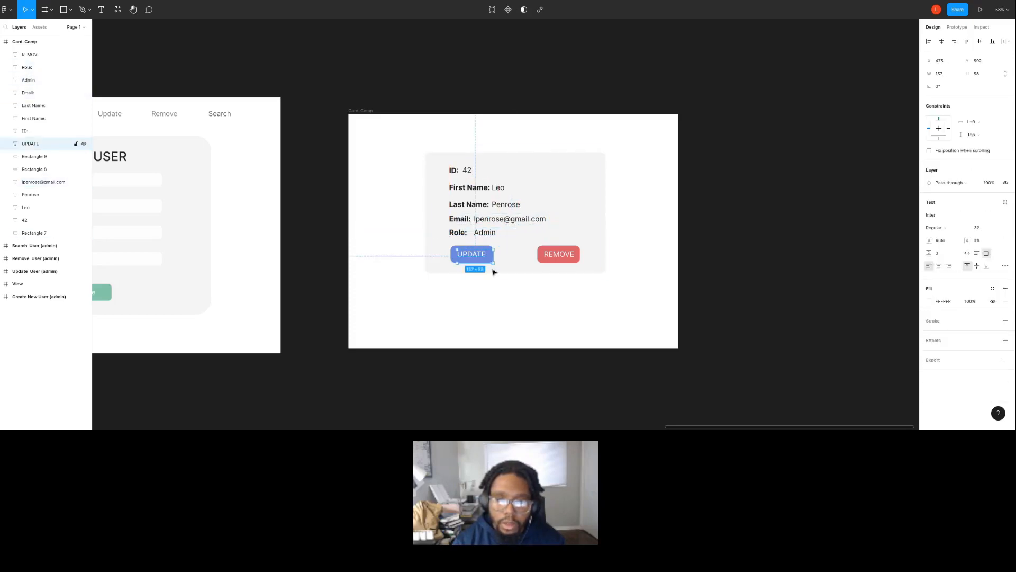
Even out the row spacing by nudging the Role row slightly down and the Last Name and Email rows slightly up.
{"action": "left_click", "coordinate": [502, 283]}
{"action": "left_click", "coordinate": [476, 231]}
{"action": "left_click", "coordinate": [462, 236], "text": "shift"}
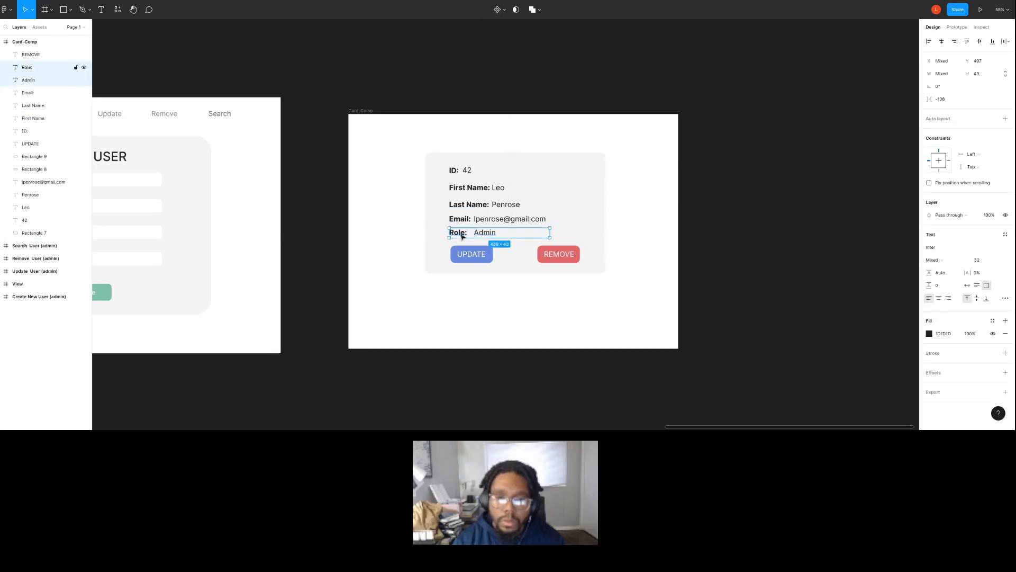
{"action": "left_click", "coordinate": [469, 205]}
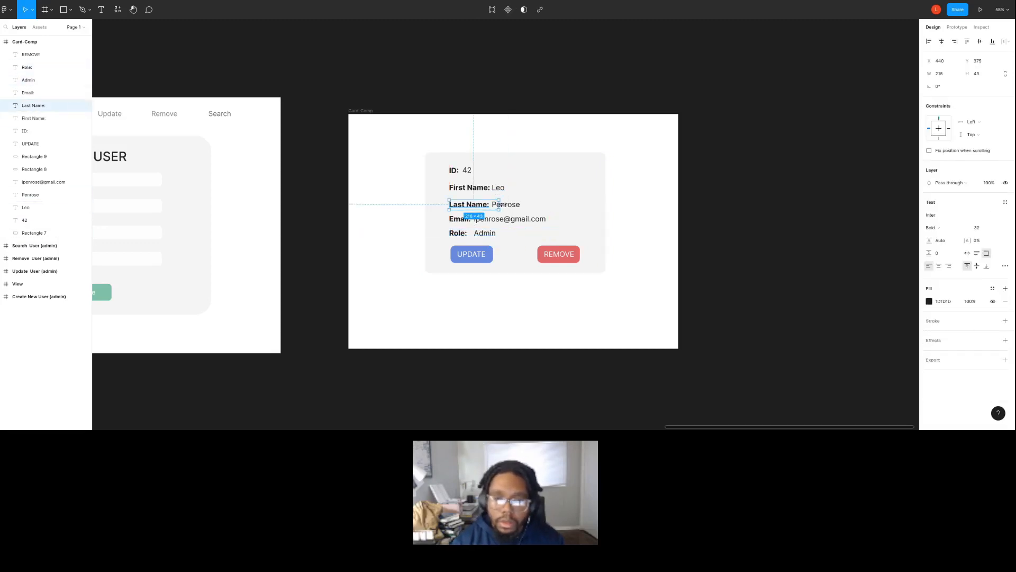
{"action": "left_click", "coordinate": [506, 205], "text": "shift"}
{"action": "left_click", "coordinate": [459, 218]}
{"action": "left_click", "coordinate": [509, 219], "text": "shift"}
{"action": "left_click", "coordinate": [762, 193]}
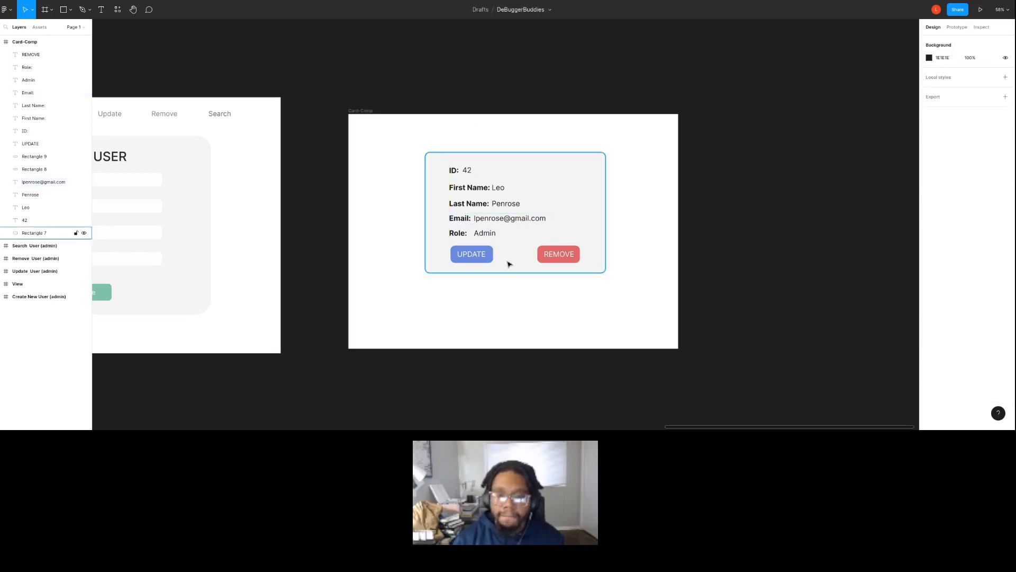
Collapse the Card-Comp frame's layer list and lock the frame.
{"action": "left_click_drag", "start_coordinate": [613, 311], "coordinate": [419, 141]}
{"action": "left_click", "coordinate": [4, 42]}
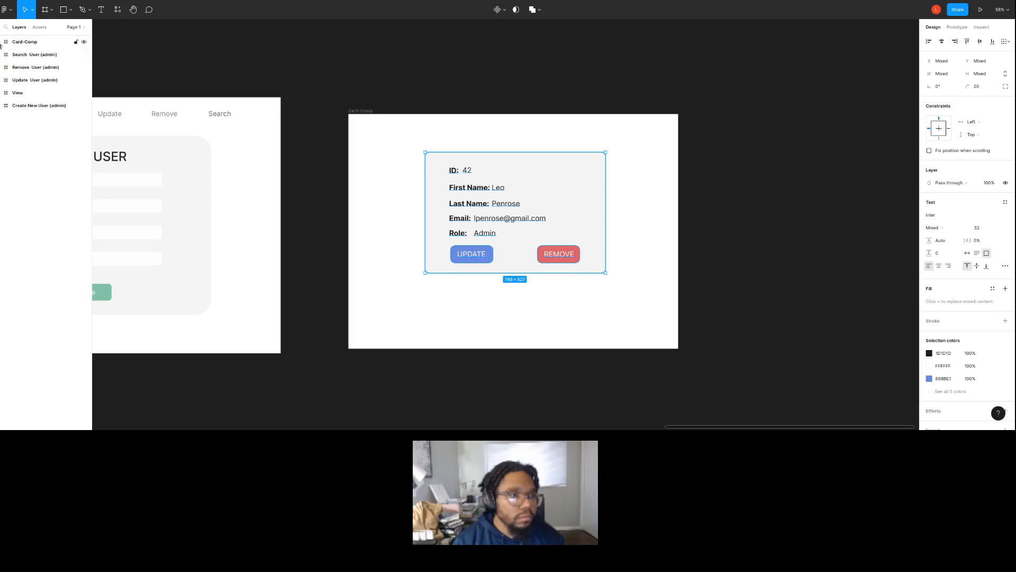
{"action": "left_click", "coordinate": [75, 42]}
{"action": "left_click", "coordinate": [414, 192]}
Put the whole Card-Comp frame into a group.
{"action": "left_click", "coordinate": [32, 42]}
{"action": "left_click", "coordinate": [5, 43]}
{"action": "right_click", "coordinate": [34, 44]}
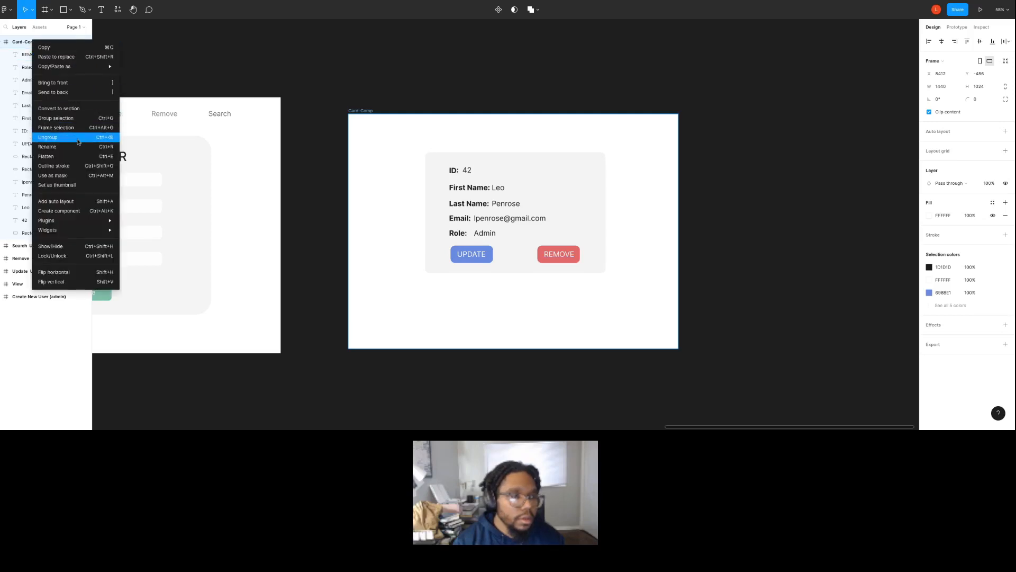
{"action": "left_click", "coordinate": [67, 118]}
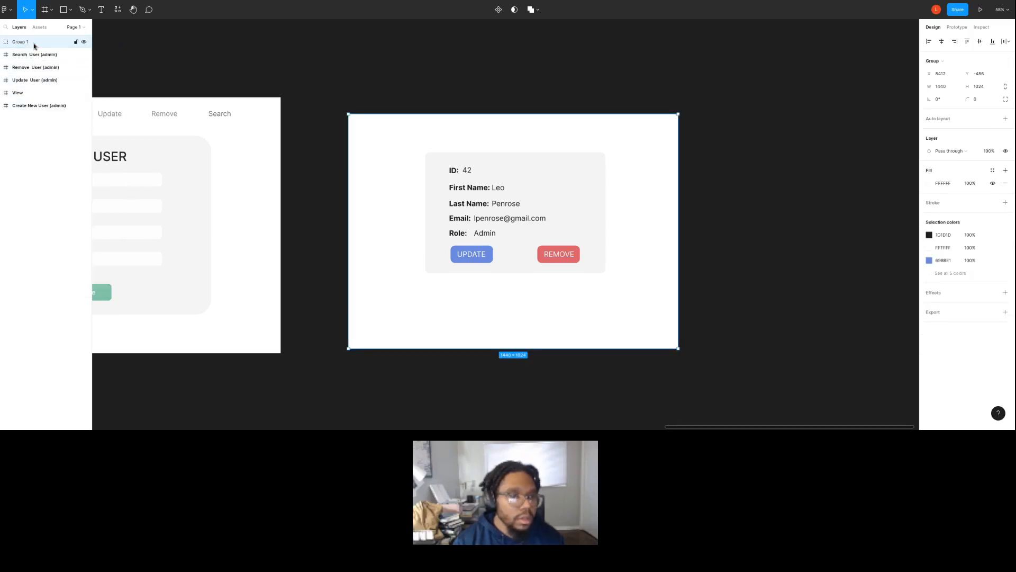
{"action": "left_click", "coordinate": [19, 55]}
{"action": "left_click", "coordinate": [5, 43]}
{"action": "left_click", "coordinate": [24, 56]}
{"action": "left_click", "coordinate": [7, 55]}
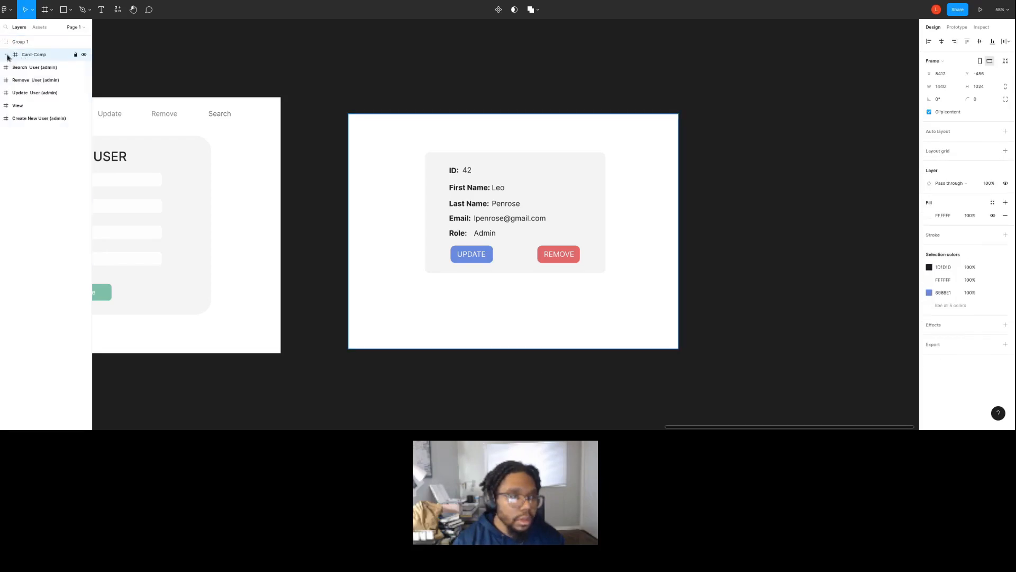
{"action": "right_click", "coordinate": [50, 55]}
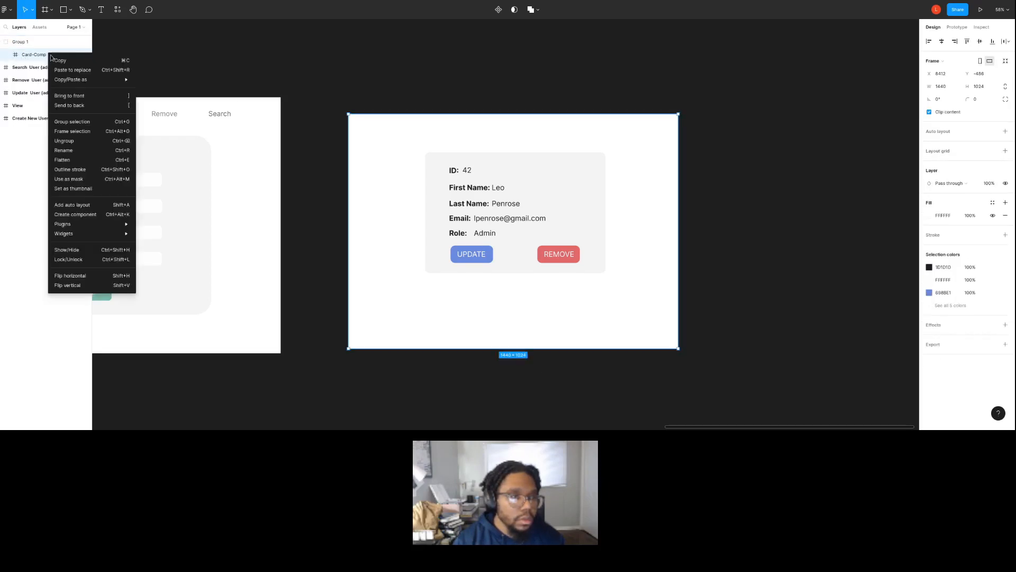
{"action": "left_click", "coordinate": [66, 120]}
{"action": "left_click", "coordinate": [6, 55]}
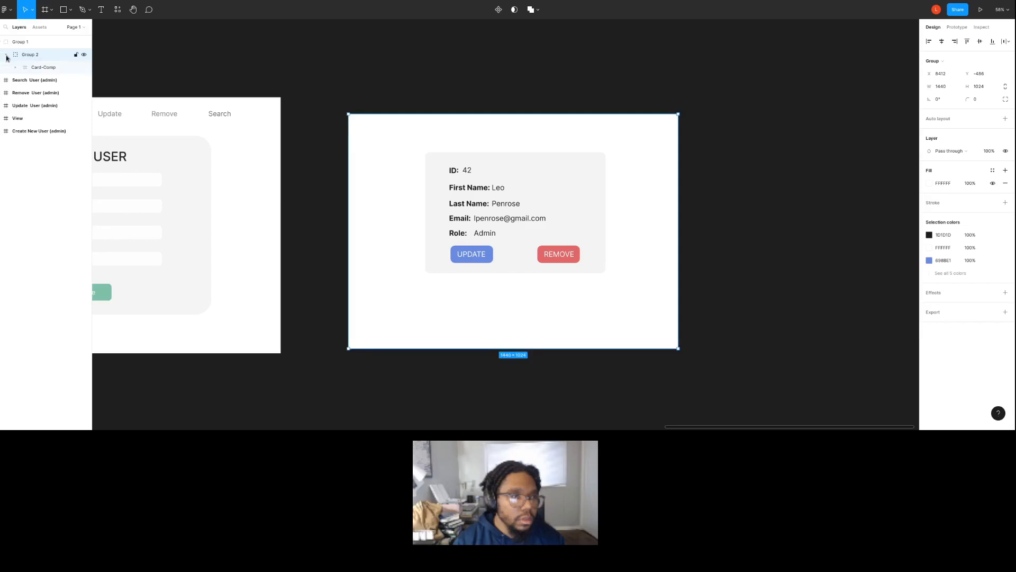
{"action": "left_click", "coordinate": [13, 68]}
{"action": "left_click", "coordinate": [13, 67]}
{"action": "left_click", "coordinate": [17, 67]}
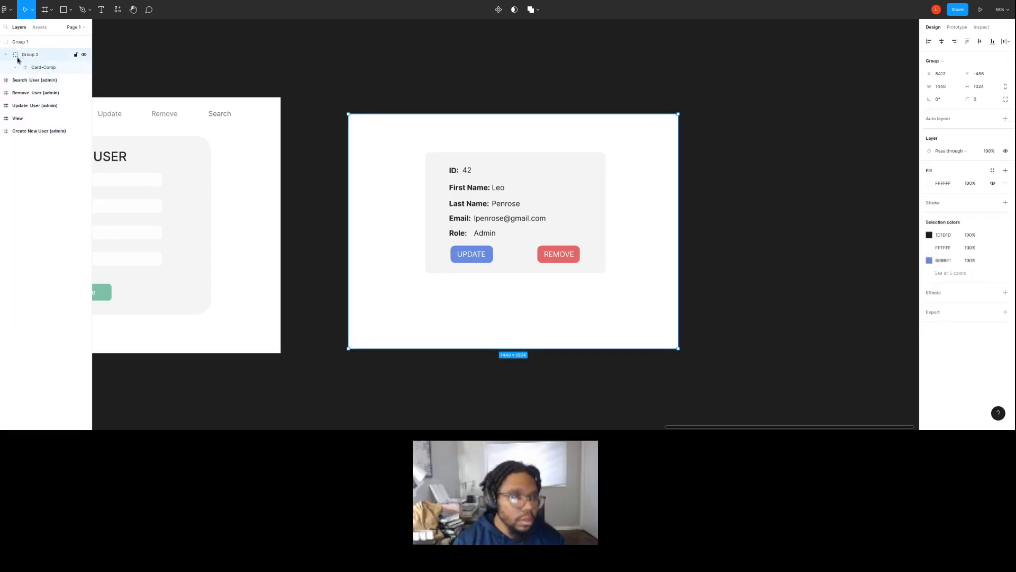
{"action": "key", "text": "ctrl+z"}
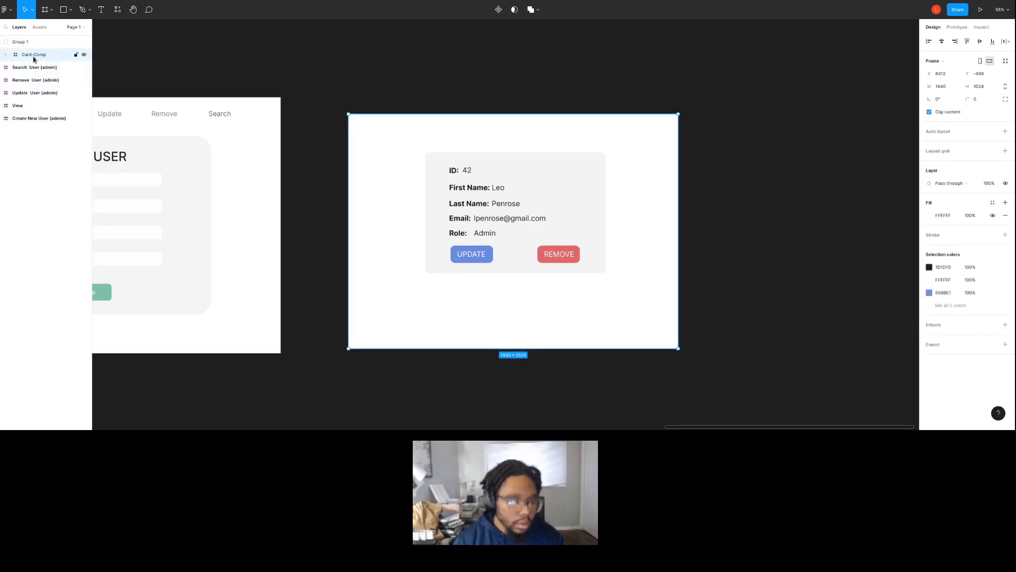
{"action": "left_click_drag", "start_coordinate": [455, 205], "coordinate": [434, 207]}
{"action": "left_click", "coordinate": [6, 55]}
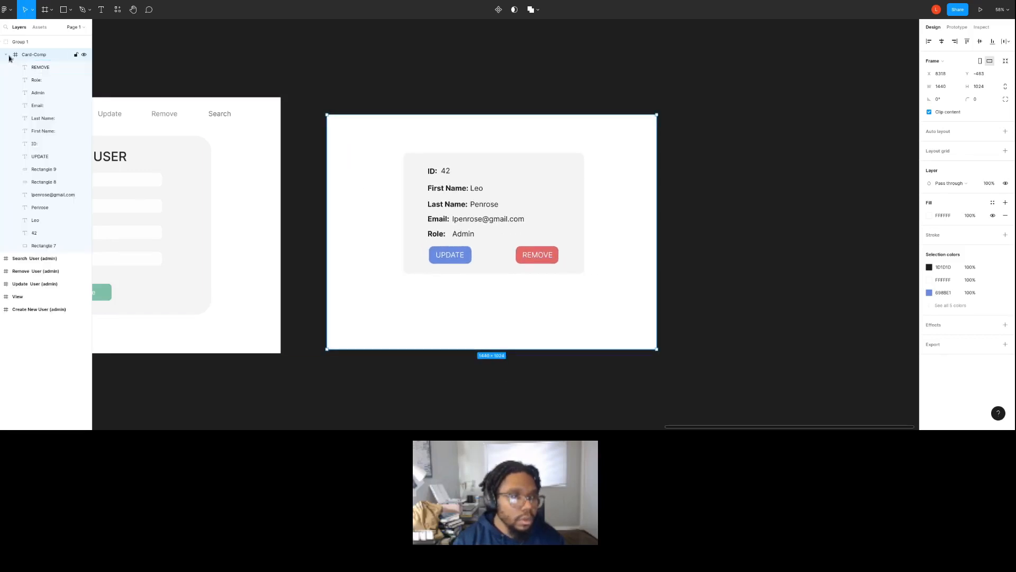
{"action": "left_click", "coordinate": [7, 55]}
{"action": "key", "text": "ctrl+z"}
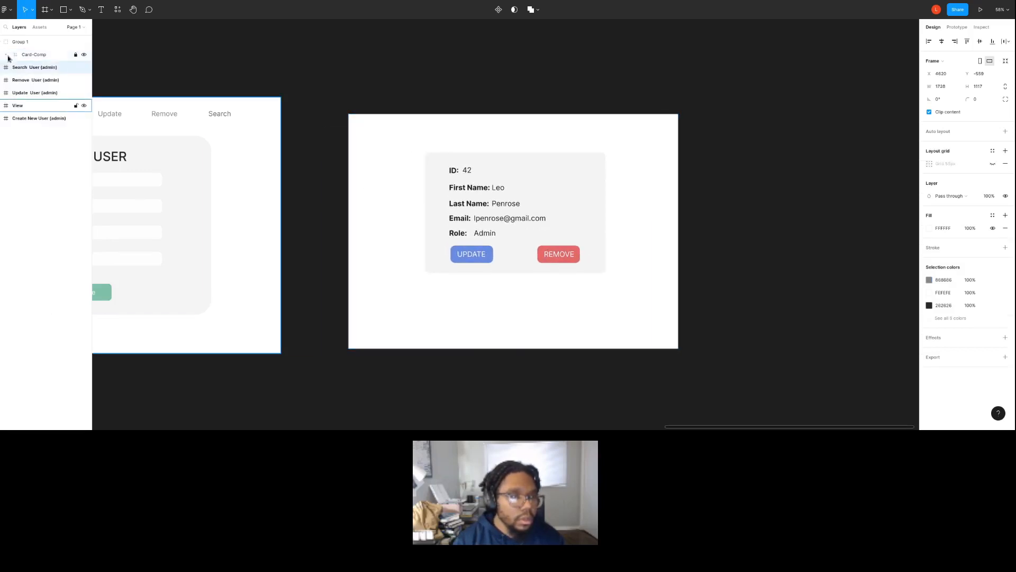
{"action": "left_click", "coordinate": [76, 55]}
{"action": "mouse_move", "coordinate": [359, 150]}
{"action": "left_mouse_down"}
{"action": "mouse_move", "coordinate": [361, 176]}
{"action": "mouse_move", "coordinate": [350, 150]}
{"action": "left_mouse_up"}
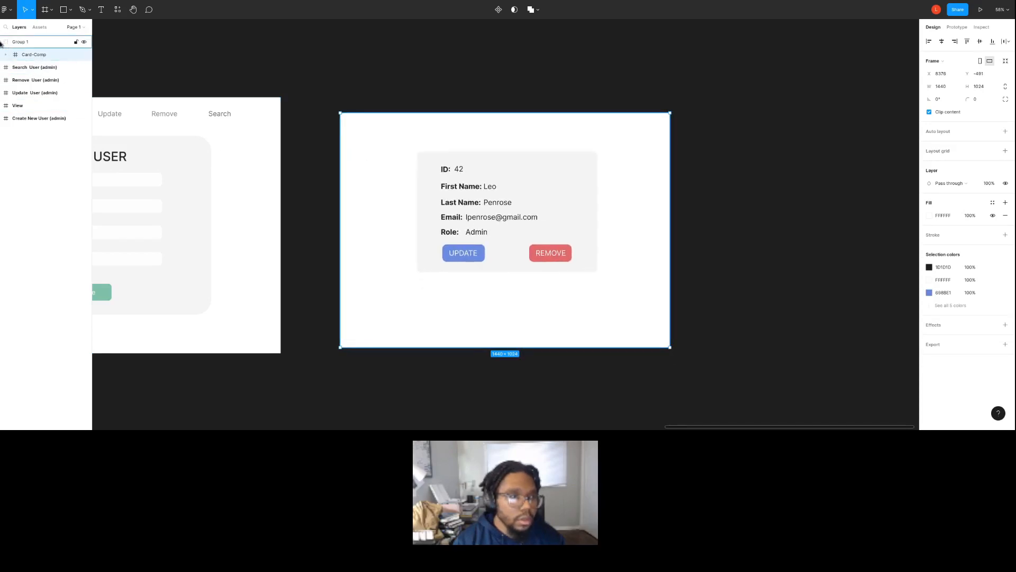
Undo the last move of the Card-Comp frame, its unlocking and its grouping.
{"action": "key", "text": "ctrl+z"}
{"action": "key", "text": "ctrl+z"}
{"action": "key", "text": "ctrl+z"}
{"action": "key", "text": "ctrl+z"}
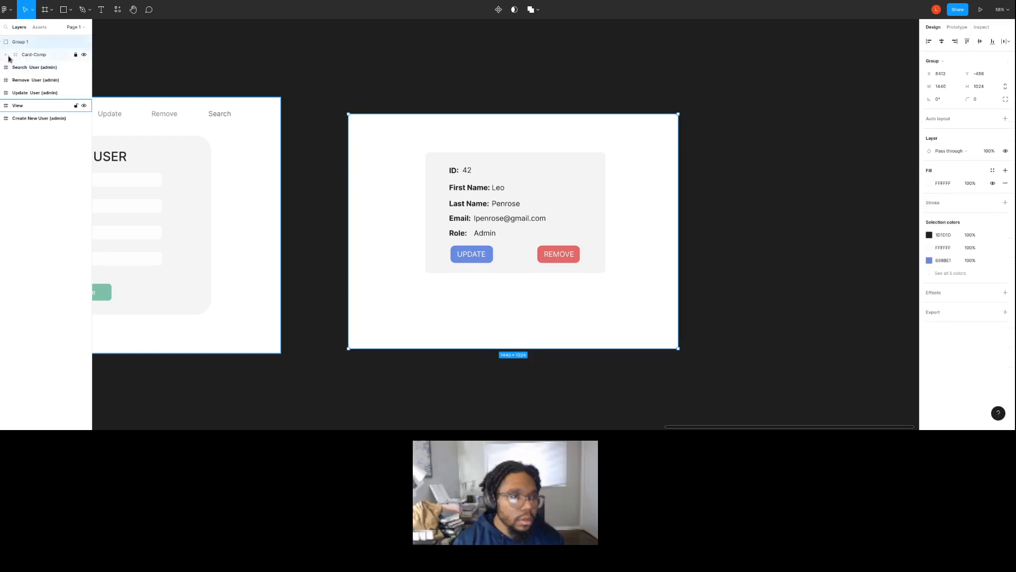
Group all text, buttons and the background rectangle of the card together inside the Card-Comp frame.
{"action": "left_click_drag", "start_coordinate": [391, 140], "coordinate": [598, 271]}
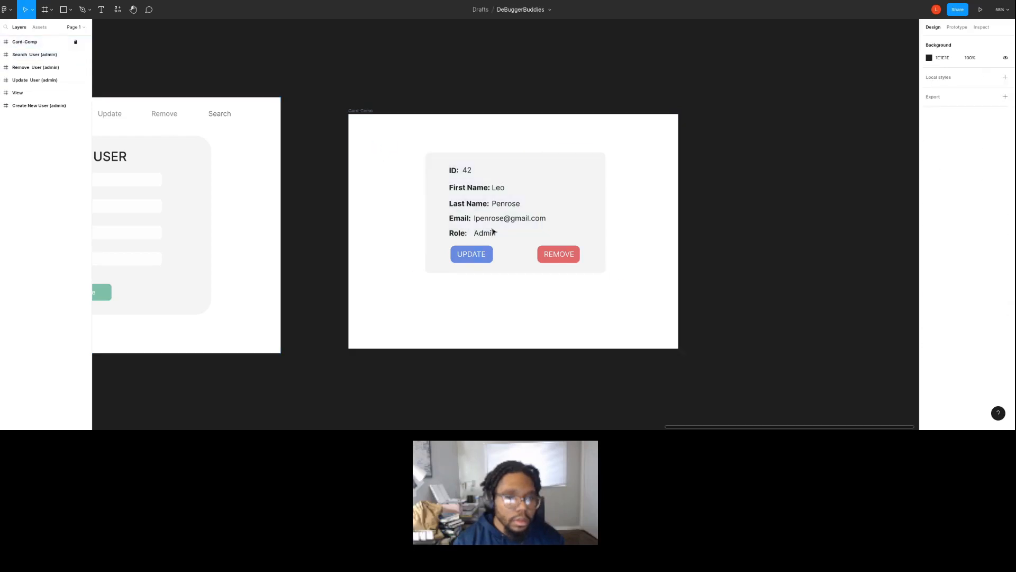
{"action": "left_click", "coordinate": [439, 166]}
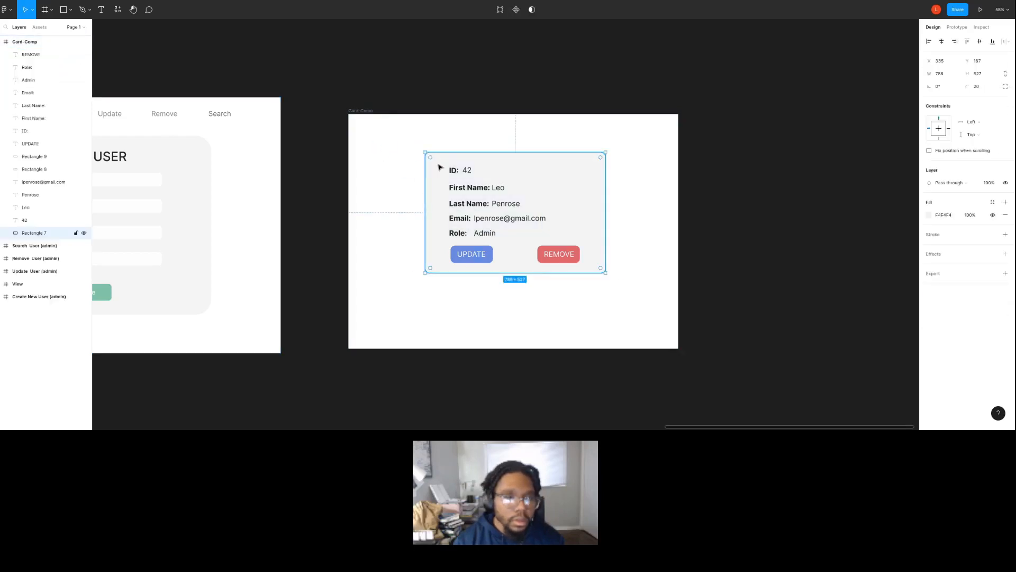
{"action": "left_click", "coordinate": [37, 54], "text": "shift"}
{"action": "right_click", "coordinate": [35, 56]}
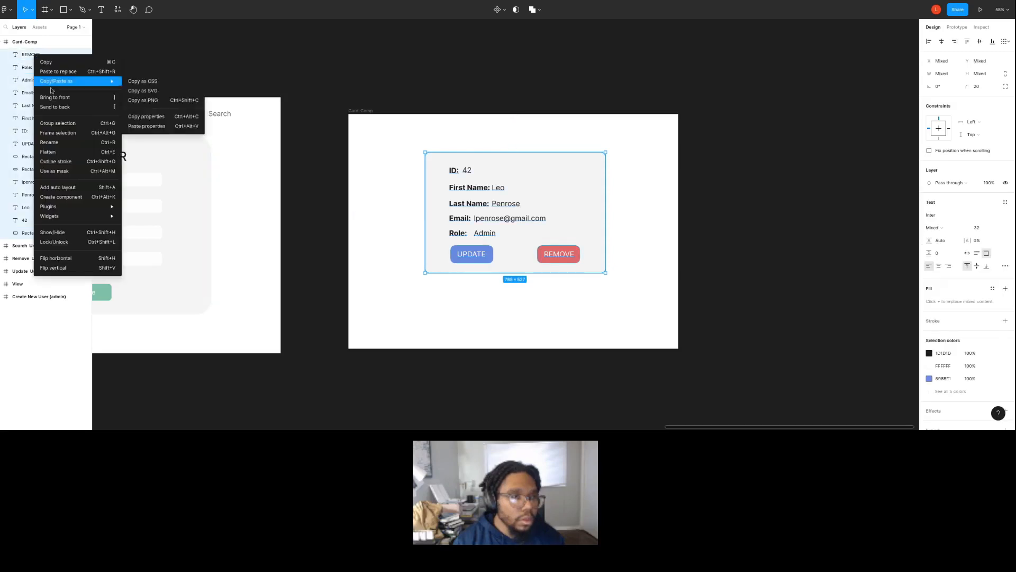
{"action": "left_click", "coordinate": [58, 123]}
{"action": "left_click_drag", "start_coordinate": [467, 226], "coordinate": [424, 221]}
{"action": "key", "text": "ctrl+z"}
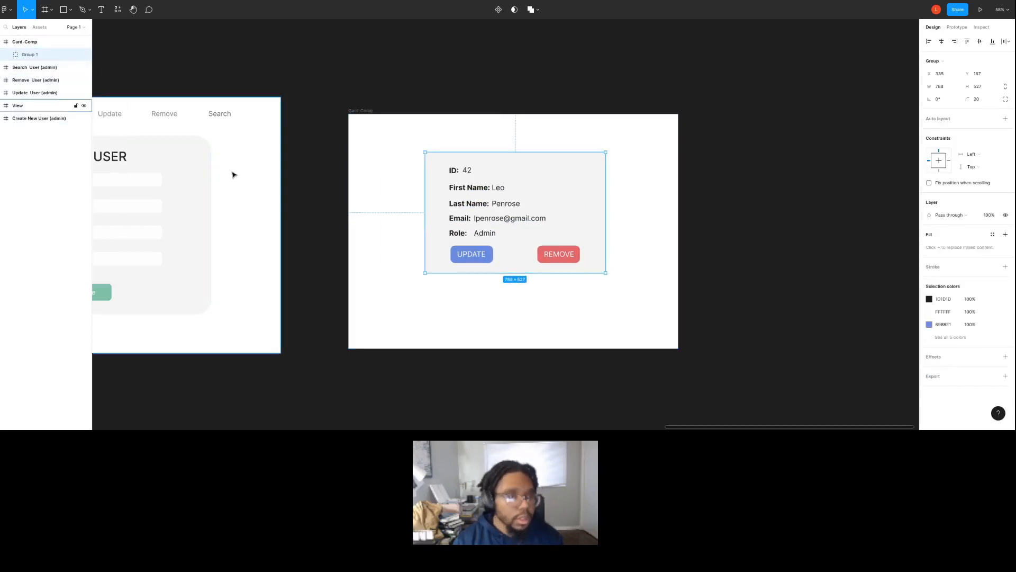
Delete the CREATE USER form from the View frame, keeping the navigation row.
{"action": "scroll", "coordinate": [209, 168], "scroll_direction": "down", "scroll_amount": 5}
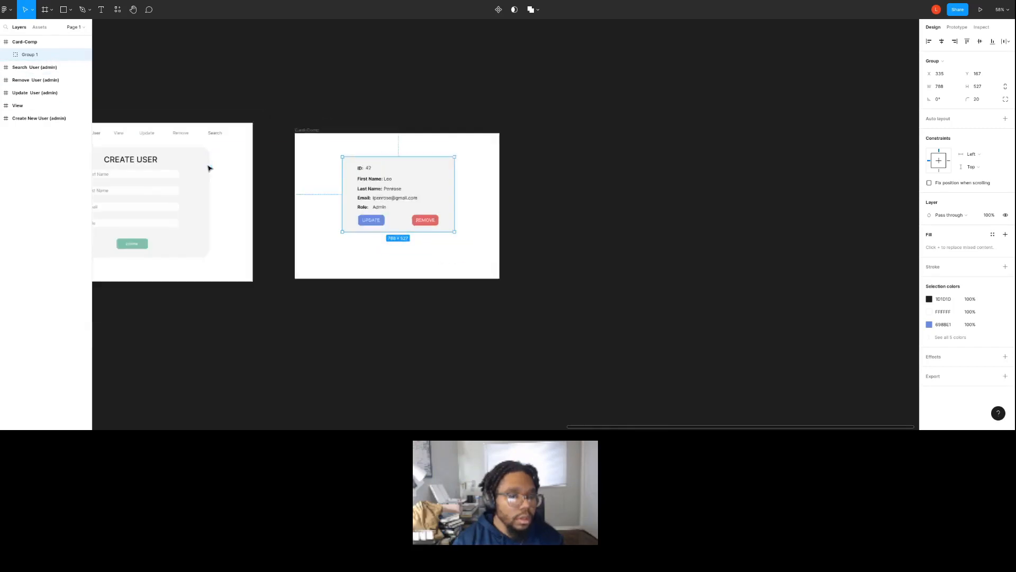
{"action": "scroll", "coordinate": [208, 176], "scroll_direction": "right", "scroll_amount": 10}
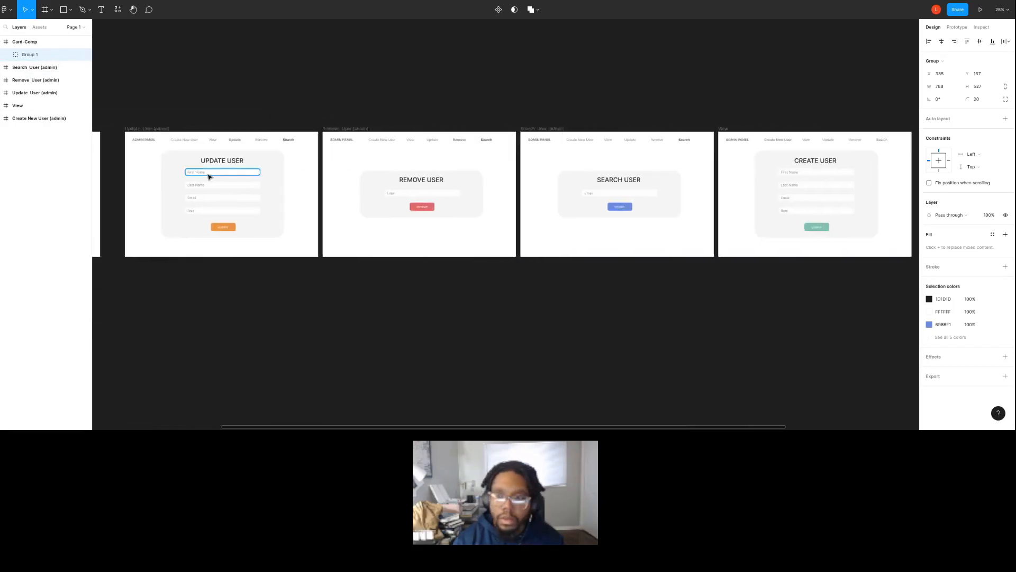
{"action": "scroll", "coordinate": [483, 228], "scroll_direction": "up", "scroll_amount": 2}
{"action": "scroll", "coordinate": [490, 129], "scroll_direction": "up", "scroll_amount": 3}
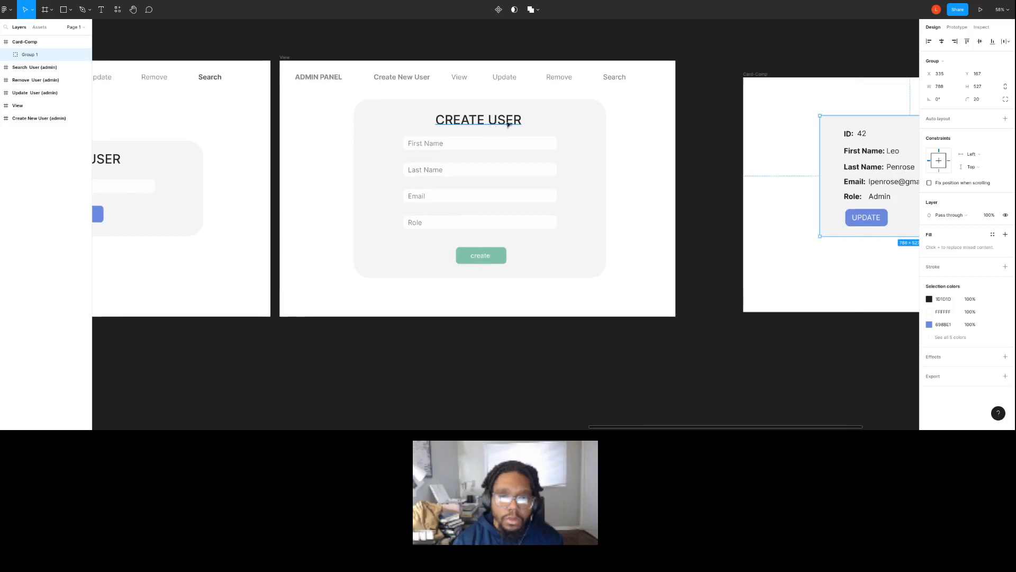
{"action": "left_click", "coordinate": [536, 135]}
{"action": "mouse_move", "coordinate": [336, 118]}
{"action": "left_mouse_down"}
{"action": "mouse_move", "coordinate": [566, 238]}
{"action": "mouse_move", "coordinate": [581, 265]}
{"action": "left_mouse_up"}
{"action": "key", "text": "Delete"}
Place a copy of the card group in the View frame below ADMIN PANEL and scale it proportionally to about 381 × 255.
{"action": "key", "text": "ctrl+v"}
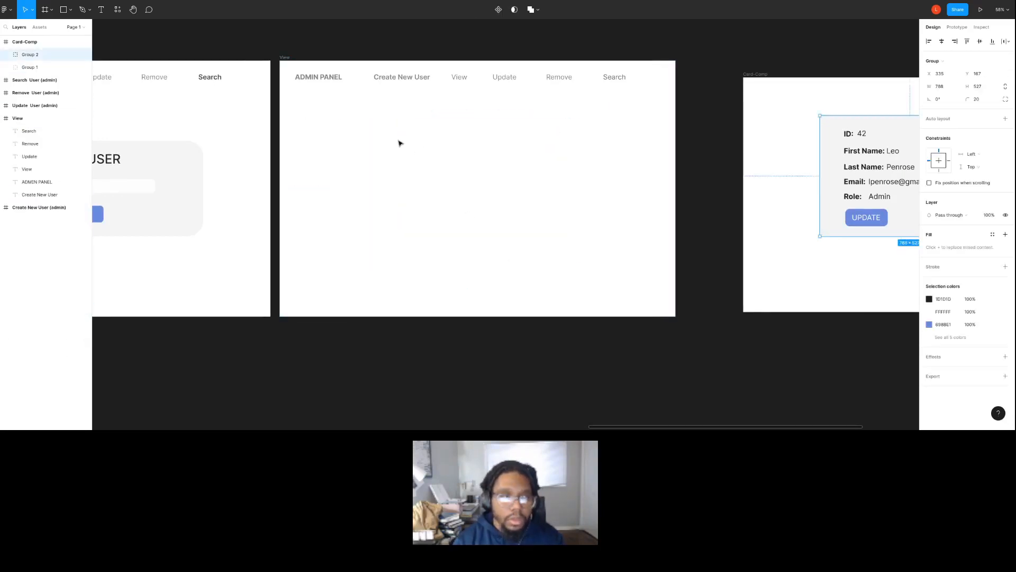
{"action": "left_click_drag", "start_coordinate": [844, 167], "coordinate": [342, 163]}
{"action": "key", "text": "k"}
{"action": "left_click_drag", "start_coordinate": [498, 232], "coordinate": [371, 176]}
Duplicate the small card across the View frame to form a row of three beneath the navigation.
{"action": "scroll", "coordinate": [386, 177], "scroll_direction": "up", "scroll_amount": 2}
{"action": "scroll", "coordinate": [386, 178], "scroll_direction": "up", "scroll_amount": 3}
{"action": "scroll", "coordinate": [386, 177], "scroll_direction": "up", "scroll_amount": 2}
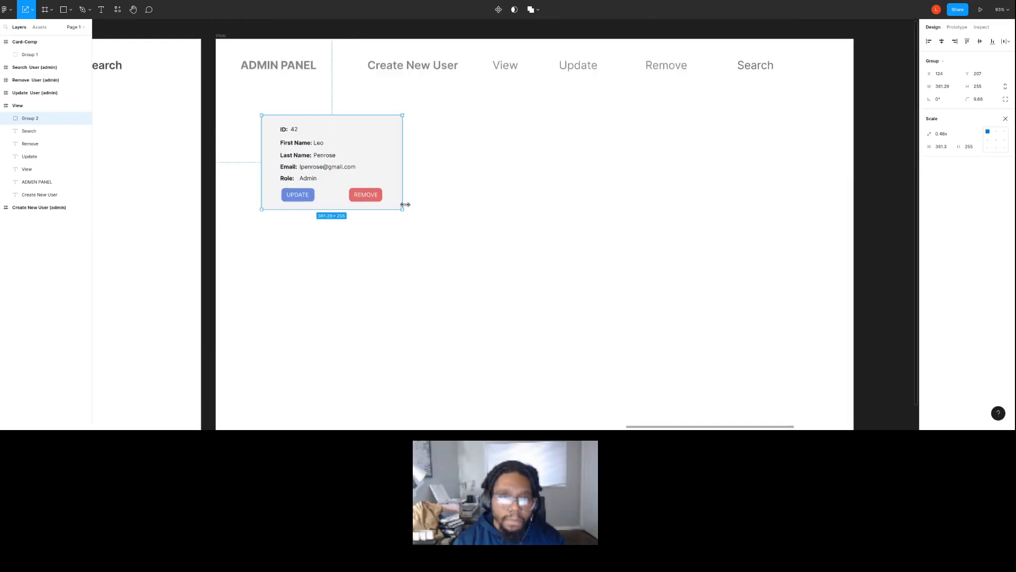
{"action": "left_click_drag", "start_coordinate": [401, 209], "coordinate": [705, 206]}
{"action": "left_click", "coordinate": [395, 223]}
{"action": "left_click", "coordinate": [373, 199]}
Duplicate the row of three cards downward twice to form a three-by-three grid, the last row running past the frame's lower edge.
{"action": "left_click_drag", "start_coordinate": [741, 240], "coordinate": [370, 150]}
{"action": "left_click", "coordinate": [560, 272]}
{"action": "left_click_drag", "start_coordinate": [769, 258], "coordinate": [415, 411]}
{"action": "scroll", "coordinate": [399, 297], "scroll_direction": "down", "scroll_amount": 3}
{"action": "scroll", "coordinate": [407, 277], "scroll_direction": "up", "scroll_amount": 2}
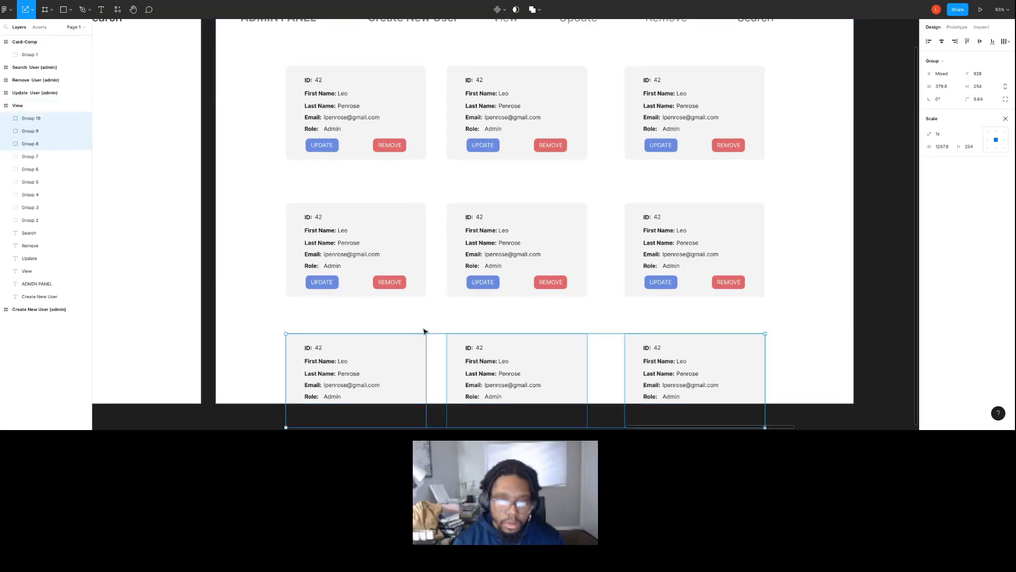
{"action": "left_click", "coordinate": [492, 318]}
Set the View item in the View frame's navigation to Bold weight.
{"action": "scroll", "coordinate": [558, 344], "scroll_direction": "up", "scroll_amount": 3}
{"action": "scroll", "coordinate": [550, 337], "scroll_direction": "down", "scroll_amount": 1}
{"action": "scroll", "coordinate": [521, 325], "scroll_direction": "down", "scroll_amount": 1}
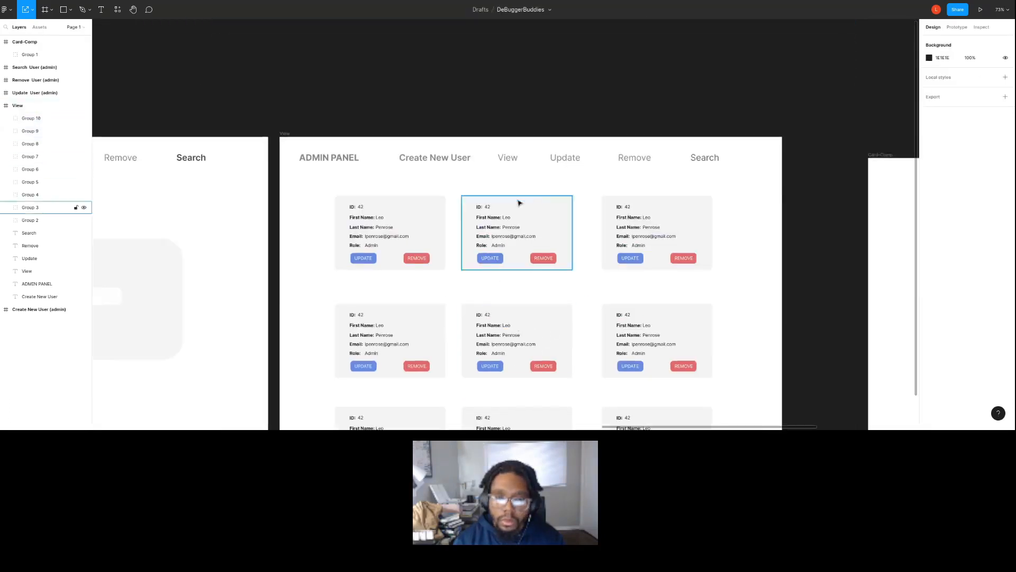
{"action": "left_click", "coordinate": [508, 160]}
{"action": "key", "text": "v"}
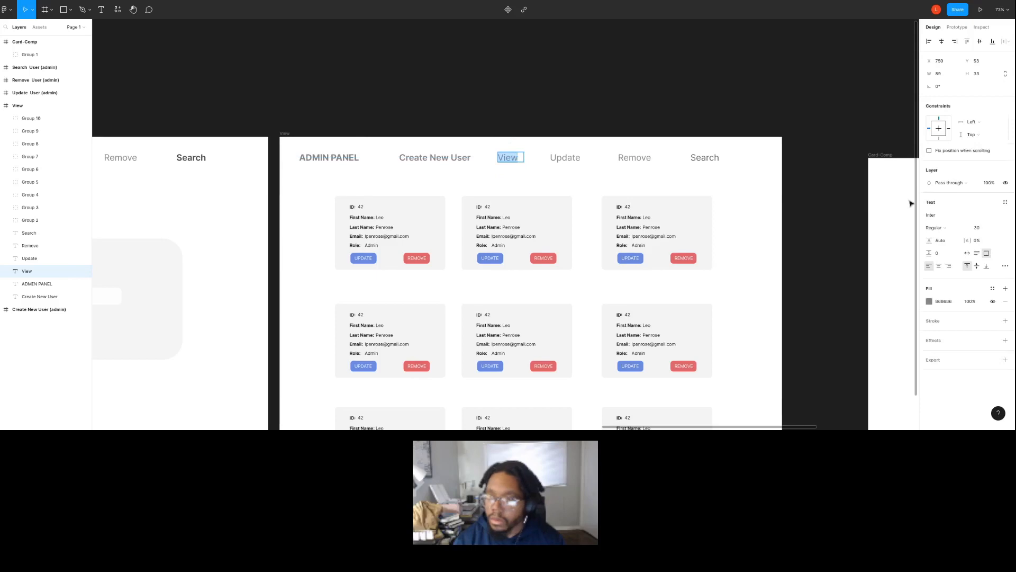
{"action": "left_click", "coordinate": [934, 227]}
{"action": "left_click", "coordinate": [937, 266]}
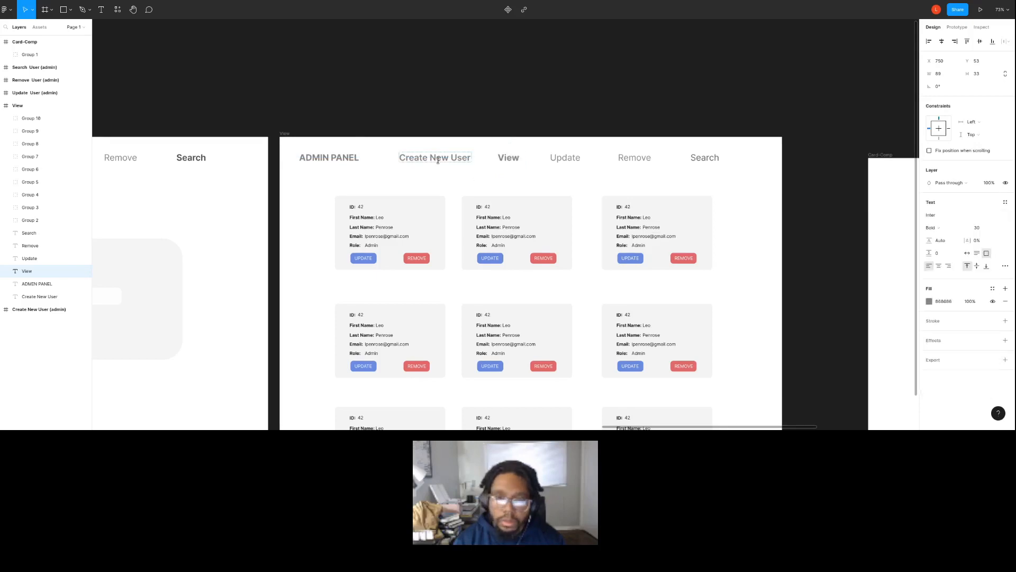
Set the Create New User and Search items in the View frame's navigation to Regular weight.
{"action": "left_click", "coordinate": [431, 160]}
{"action": "left_click", "coordinate": [938, 228]}
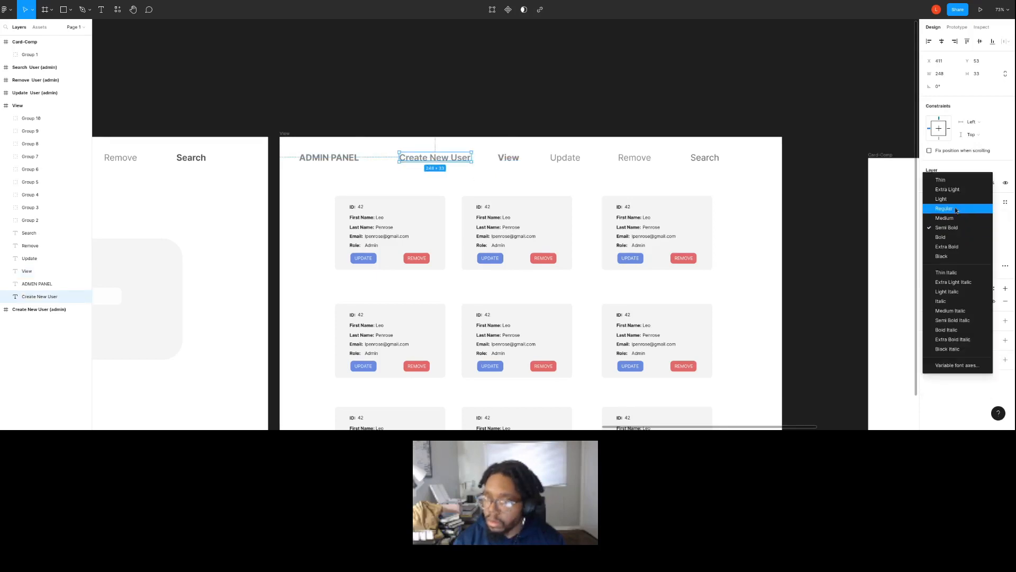
{"action": "left_click", "coordinate": [935, 206]}
{"action": "left_click", "coordinate": [720, 159]}
{"action": "left_click", "coordinate": [954, 227]}
{"action": "left_click", "coordinate": [950, 220]}
{"action": "left_click", "coordinate": [846, 225]}
Preview the View frame in presentation mode.
{"action": "scroll", "coordinate": [836, 245], "scroll_direction": "down", "scroll_amount": 5}
{"action": "scroll", "coordinate": [688, 290], "scroll_direction": "up", "scroll_amount": 1}
{"action": "scroll", "coordinate": [688, 290], "scroll_direction": "right", "scroll_amount": 1}
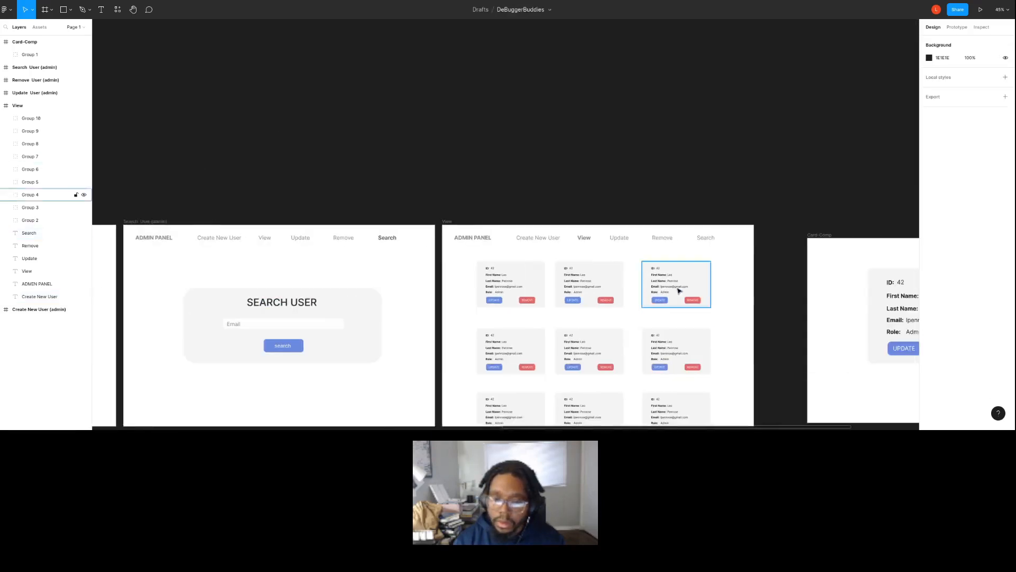
{"action": "scroll", "coordinate": [679, 290], "scroll_direction": "down", "scroll_amount": 3}
{"action": "scroll", "coordinate": [679, 290], "scroll_direction": "right", "scroll_amount": 1}
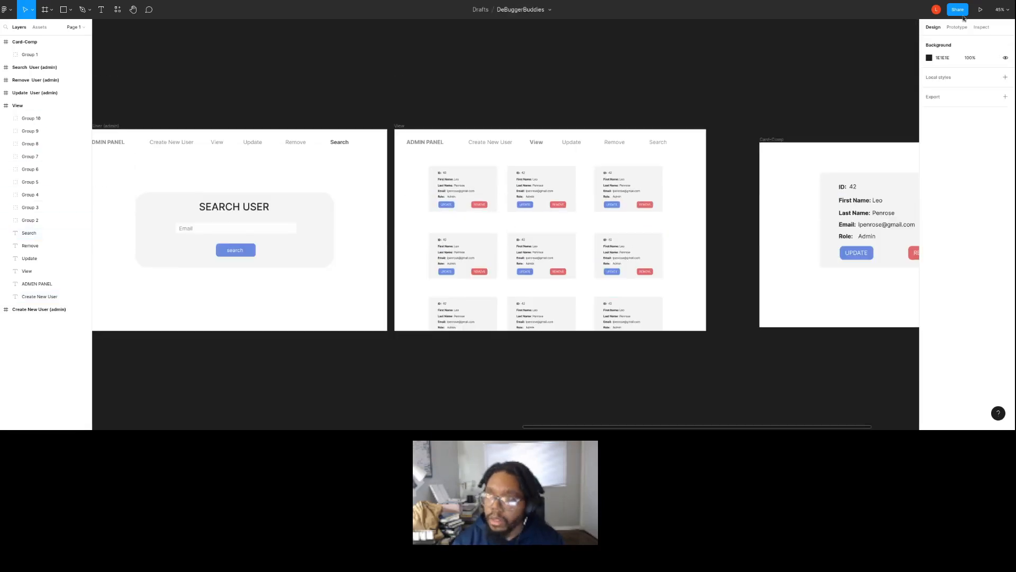
{"action": "scroll", "coordinate": [427, 199], "scroll_direction": "down", "scroll_amount": 2}
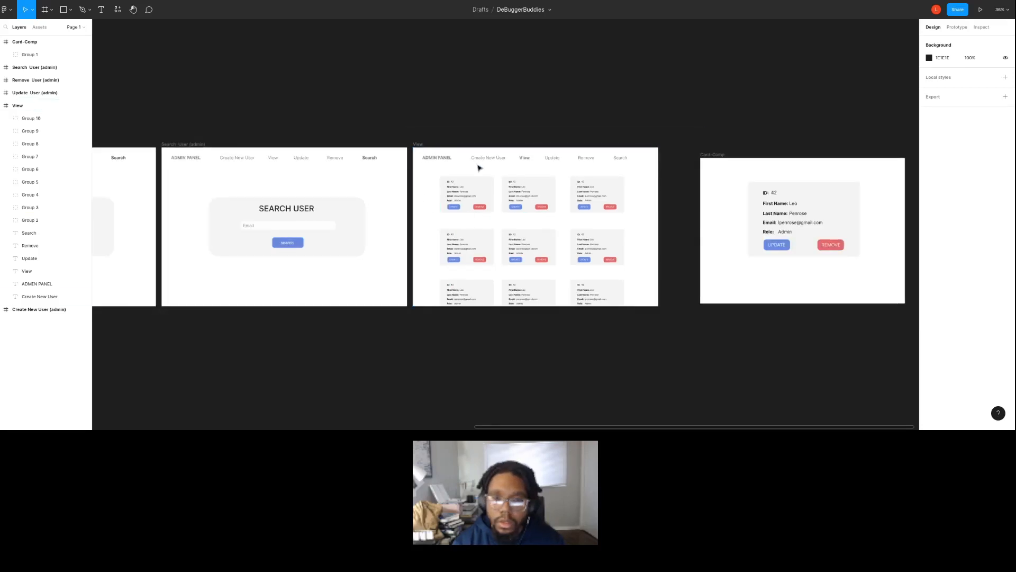
{"action": "left_click", "coordinate": [418, 144]}
{"action": "left_click", "coordinate": [980, 10]}
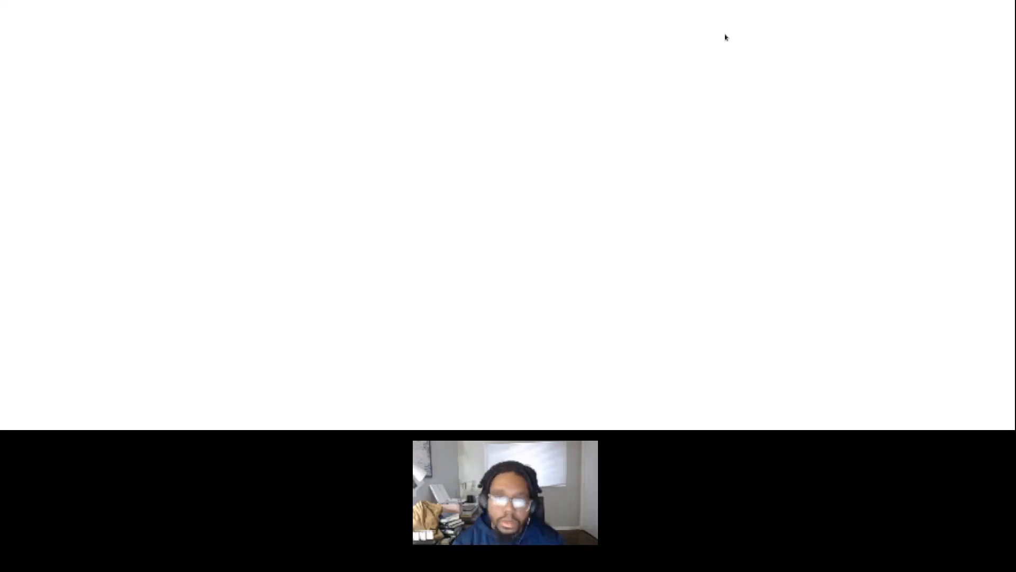
{"action": "key", "text": "super"}
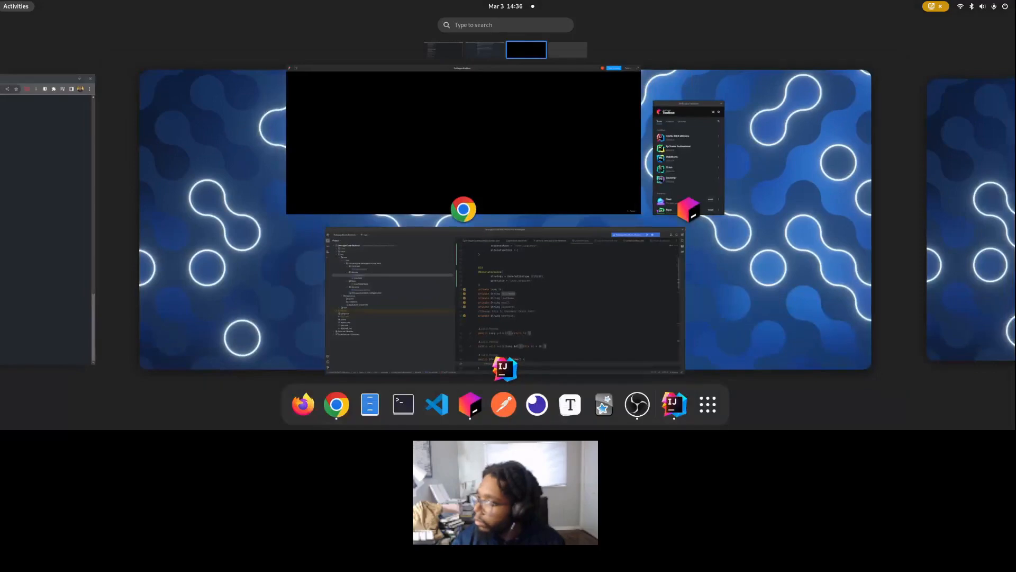
{"action": "key", "text": "super"}
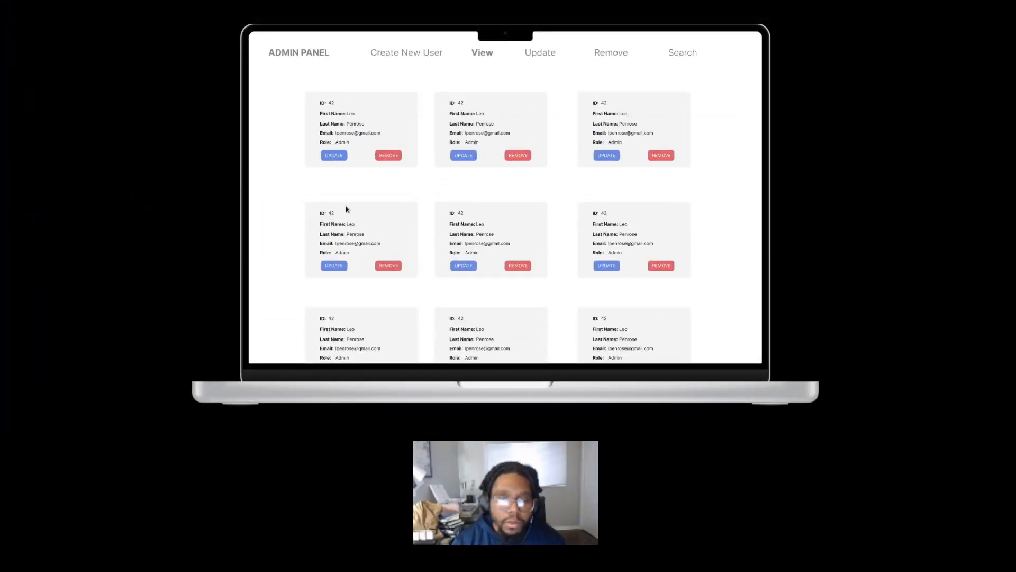